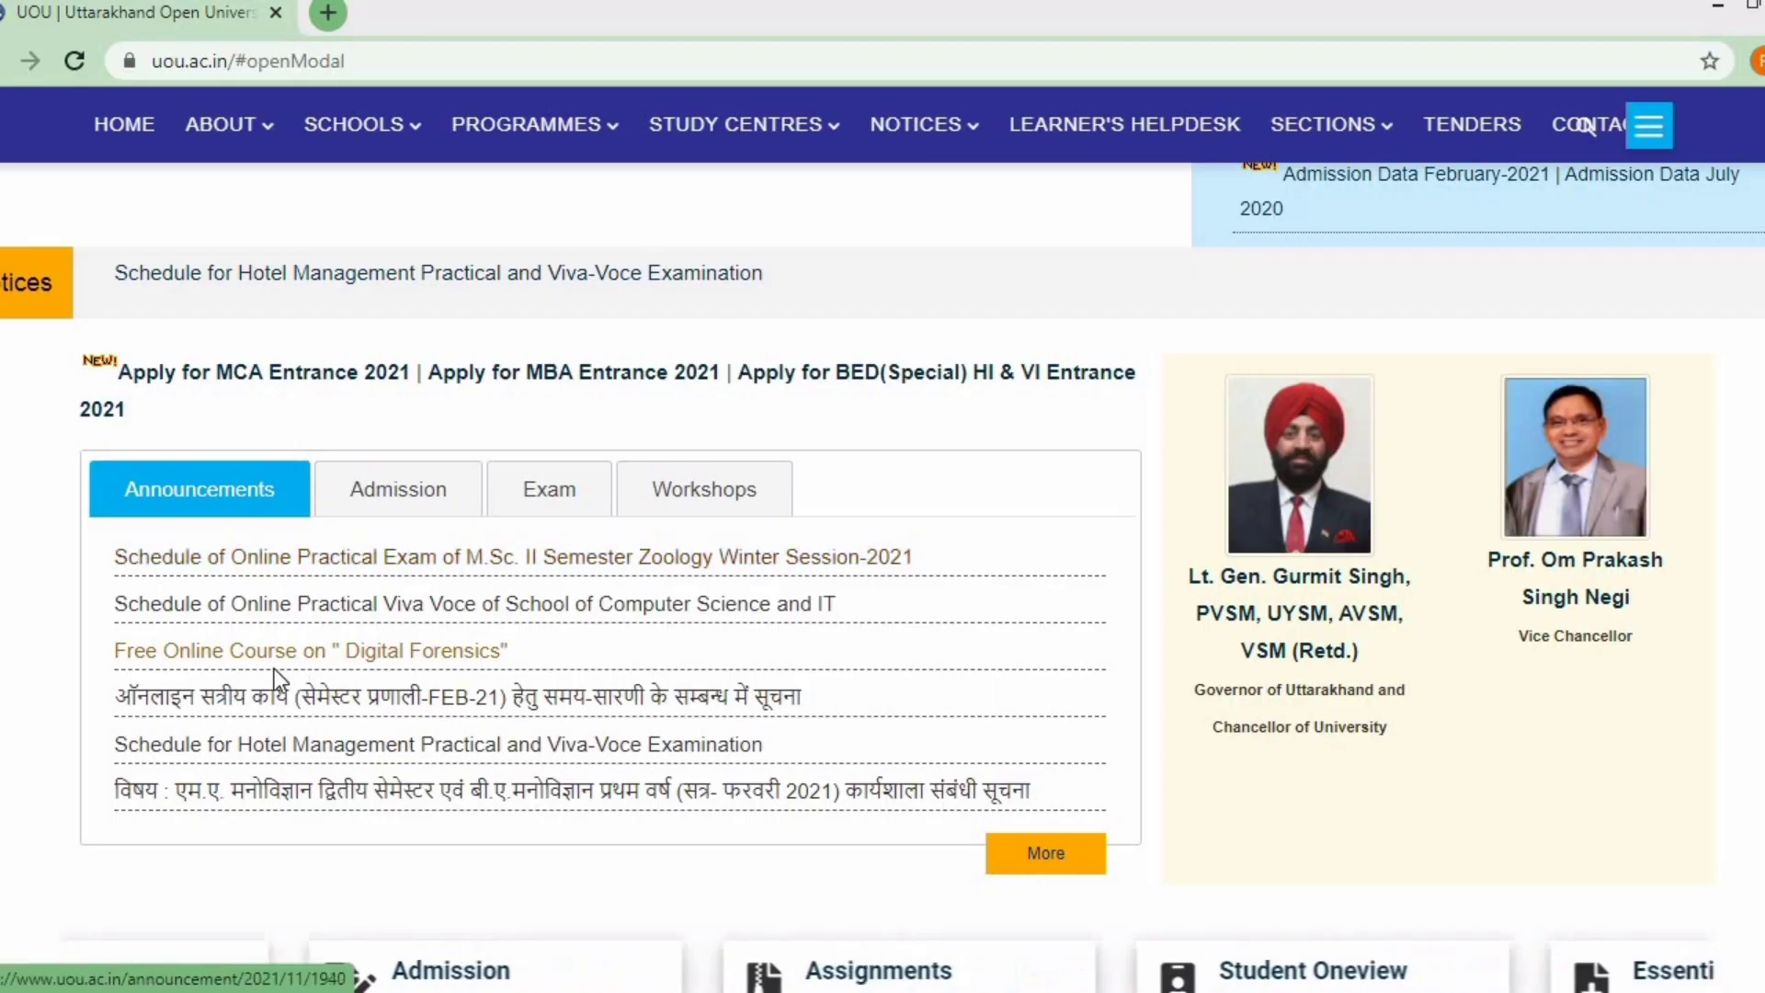
Step: Open the assignment timetable notice and the Online Assignment page, then go to the portal login
left_click(282, 705)
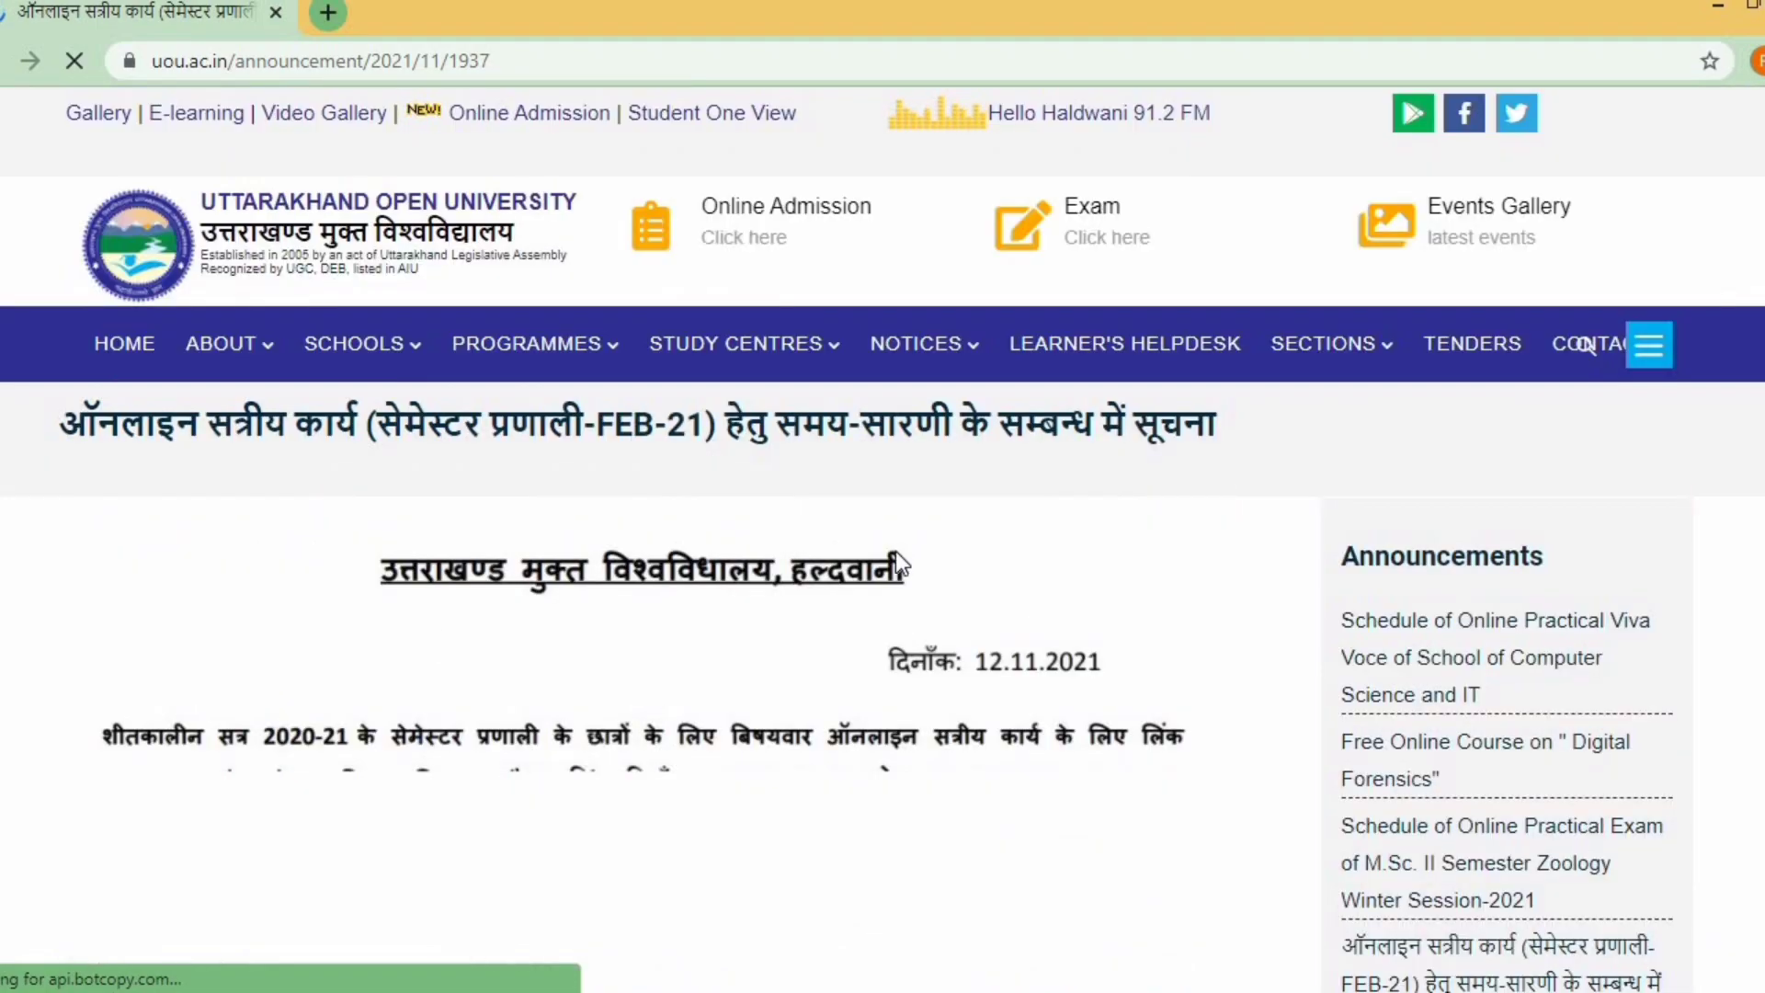
scroll(883, 538, "down", 3)
scroll(882, 538, "down", 1)
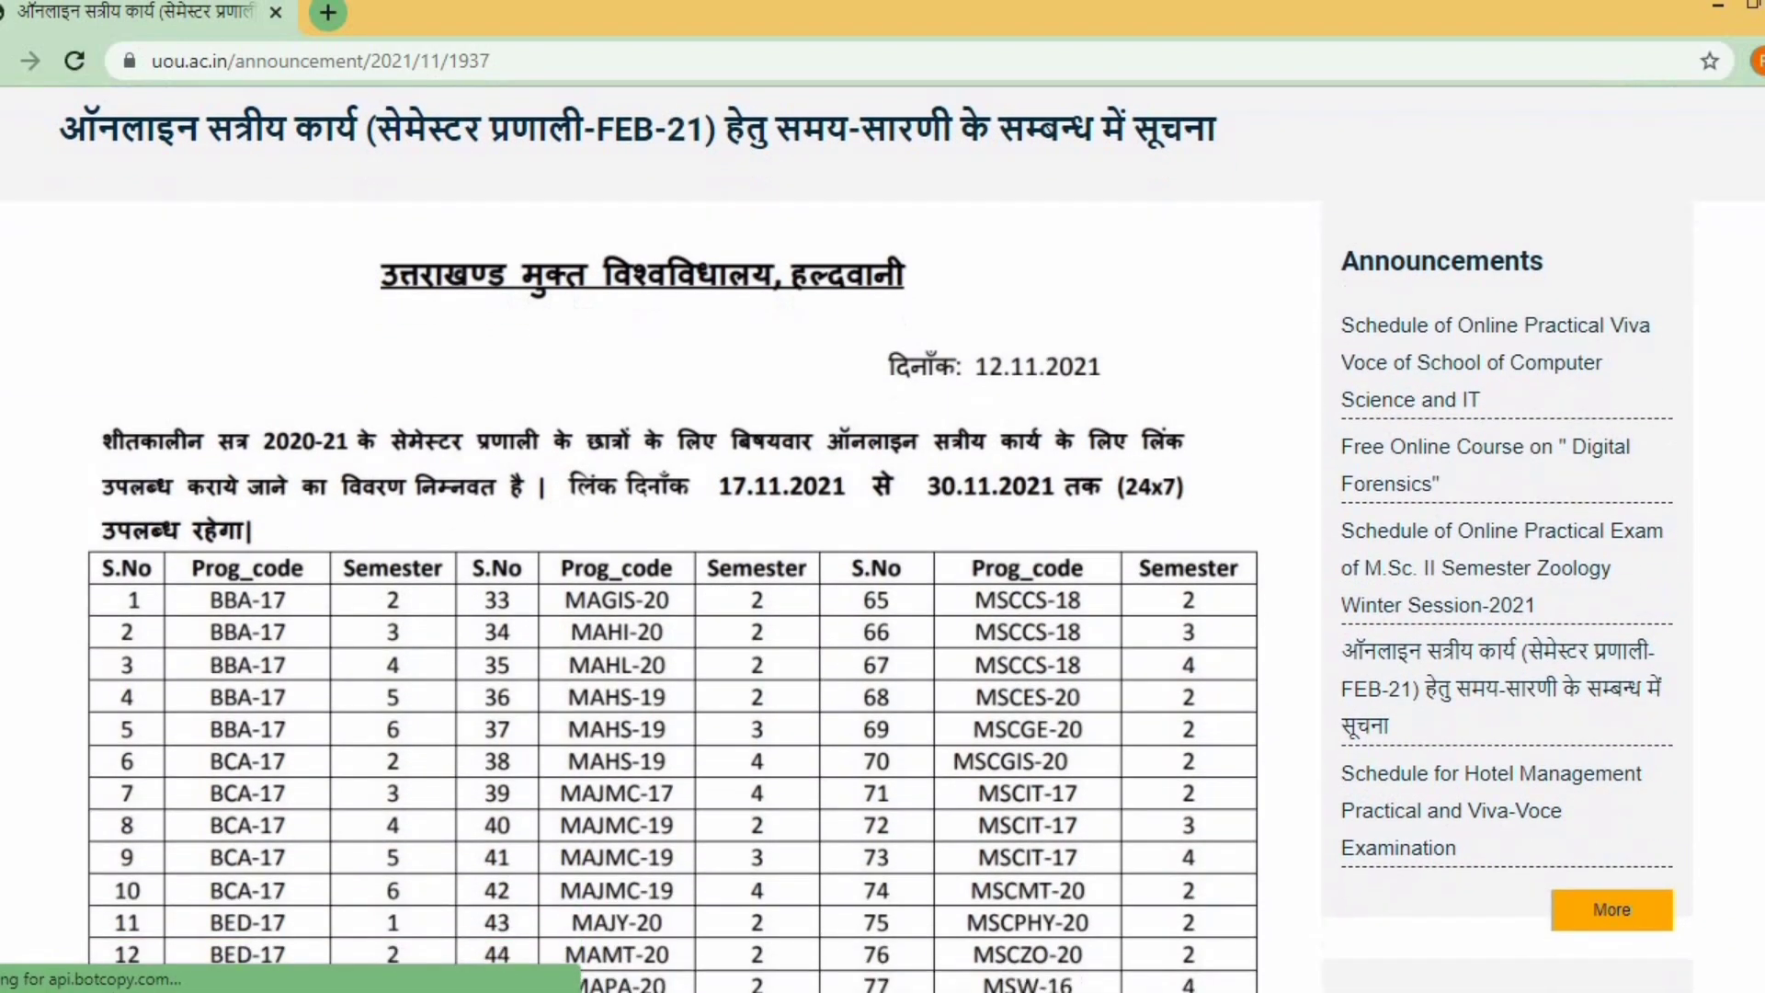
scroll(884, 538, "down", 1)
scroll(883, 538, "down", 1)
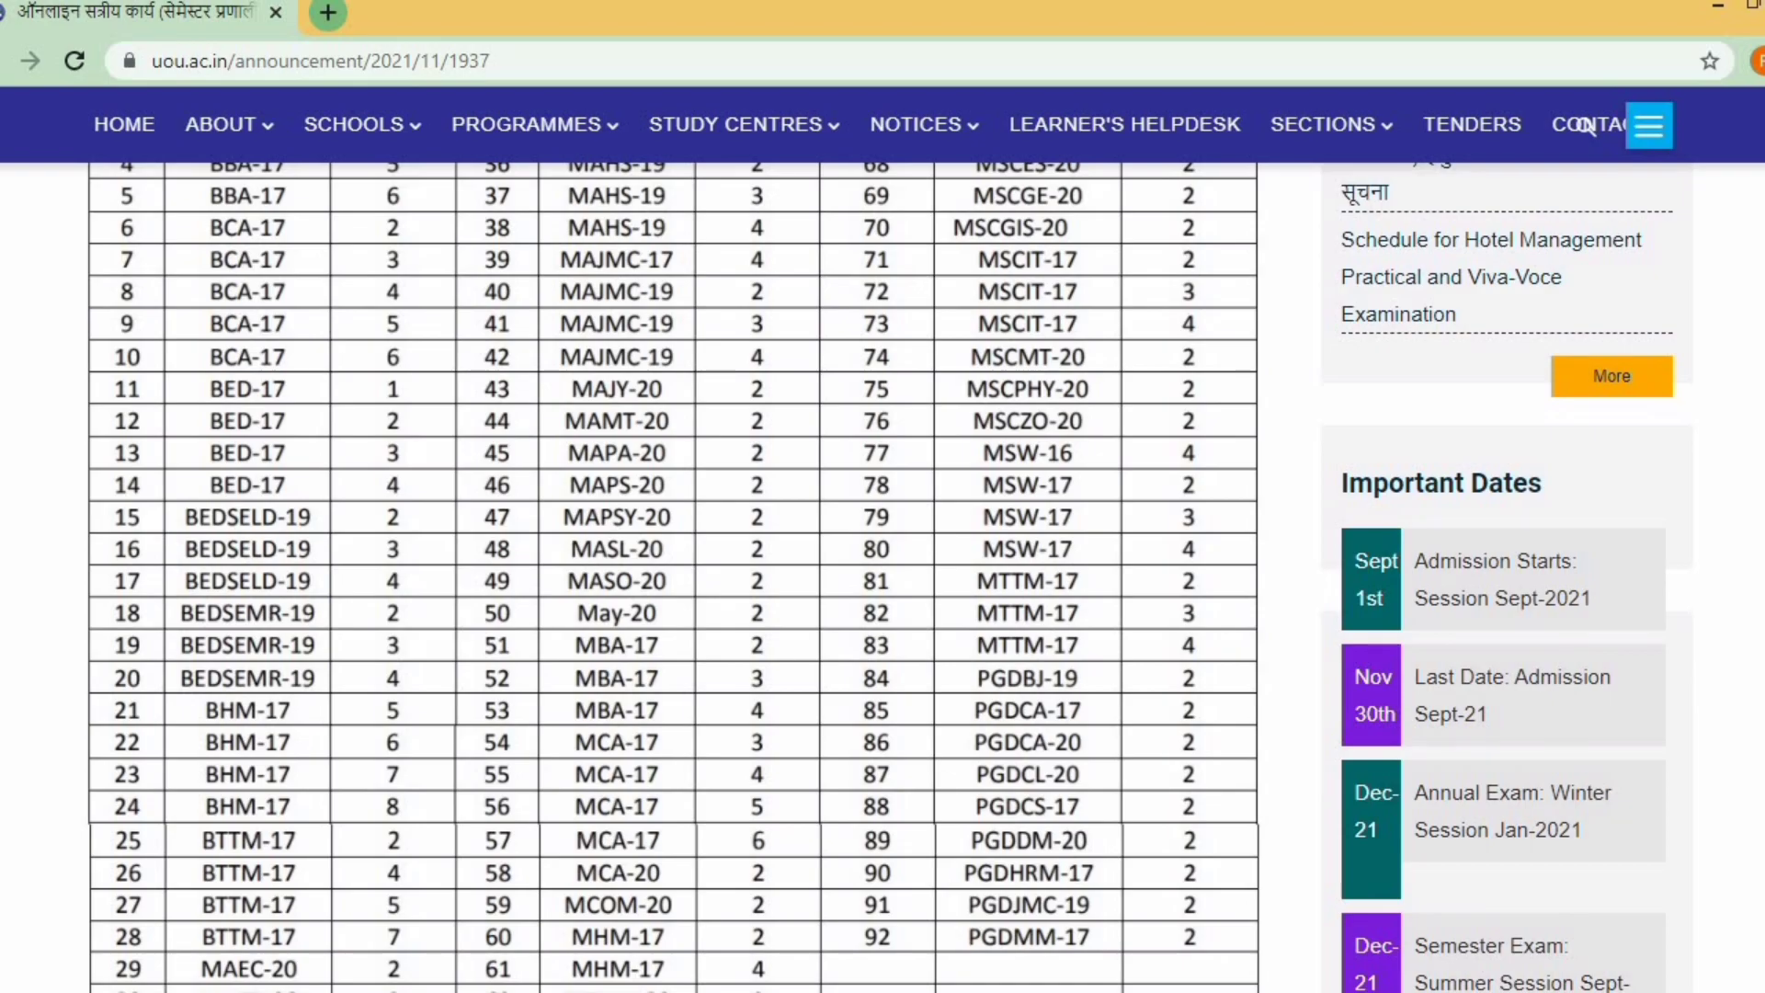
scroll(883, 538, "down", 2)
scroll(883, 538, "down", 1)
scroll(882, 539, "up", 4)
scroll(1083, 154, "up", 4)
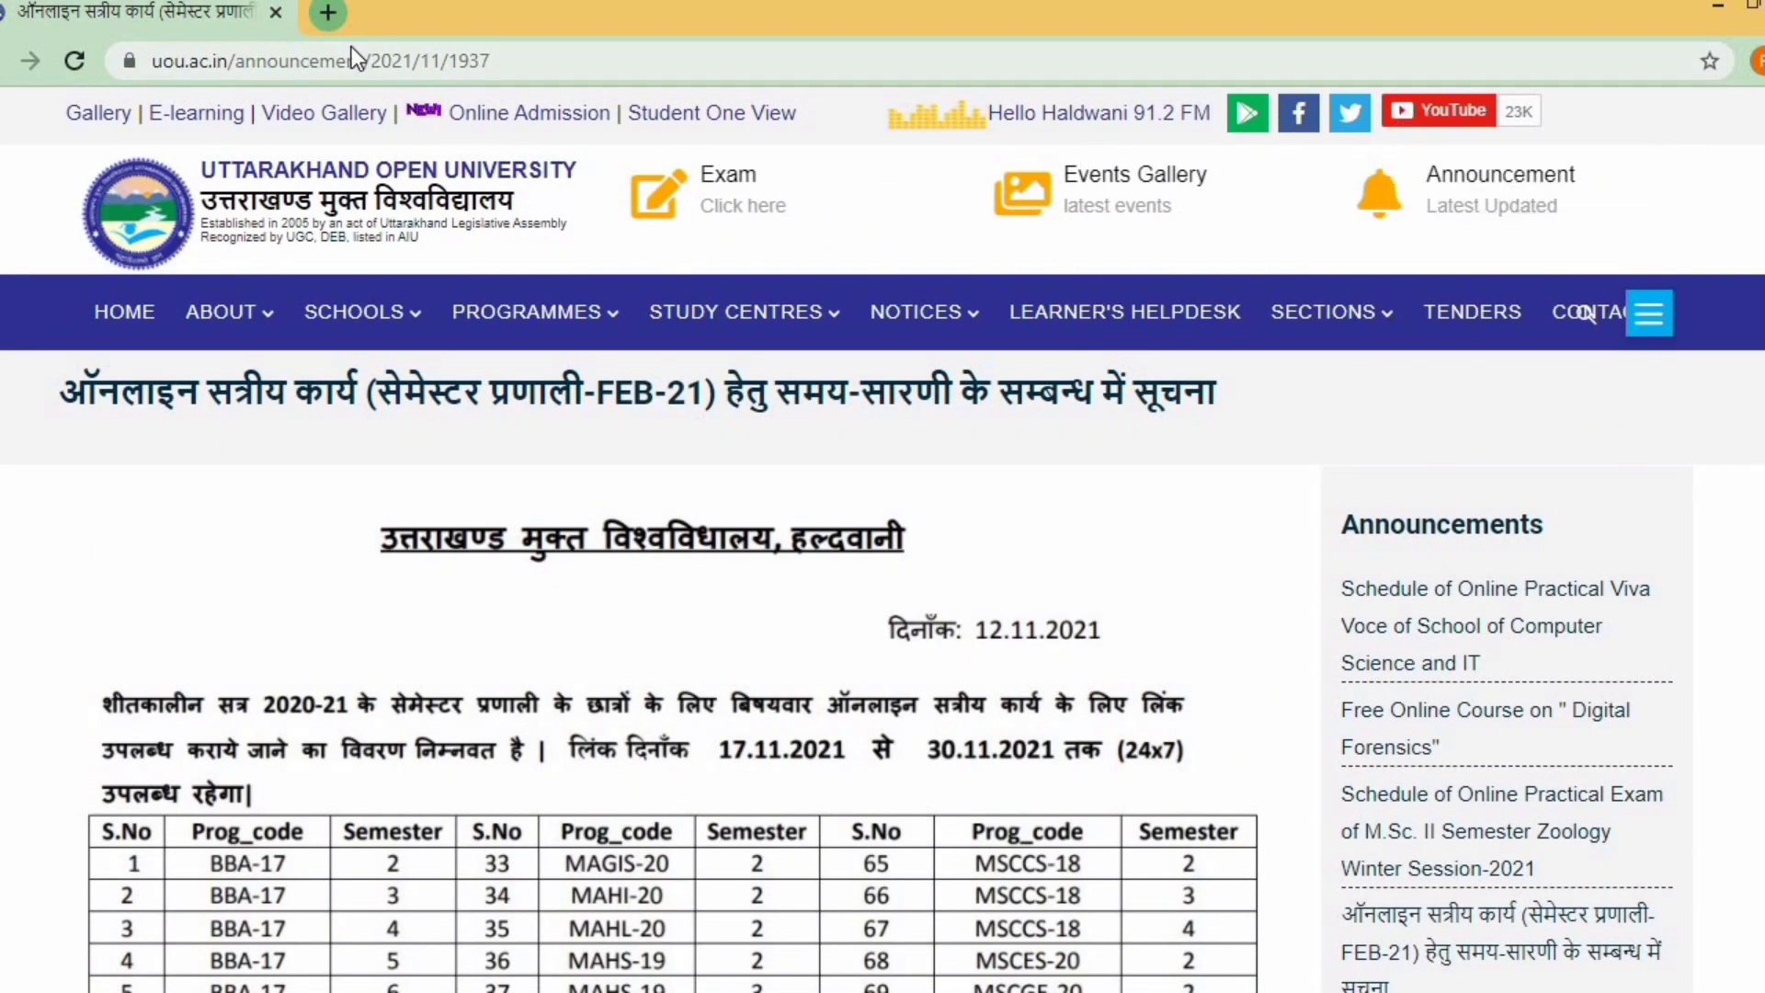
left_click(330, 16)
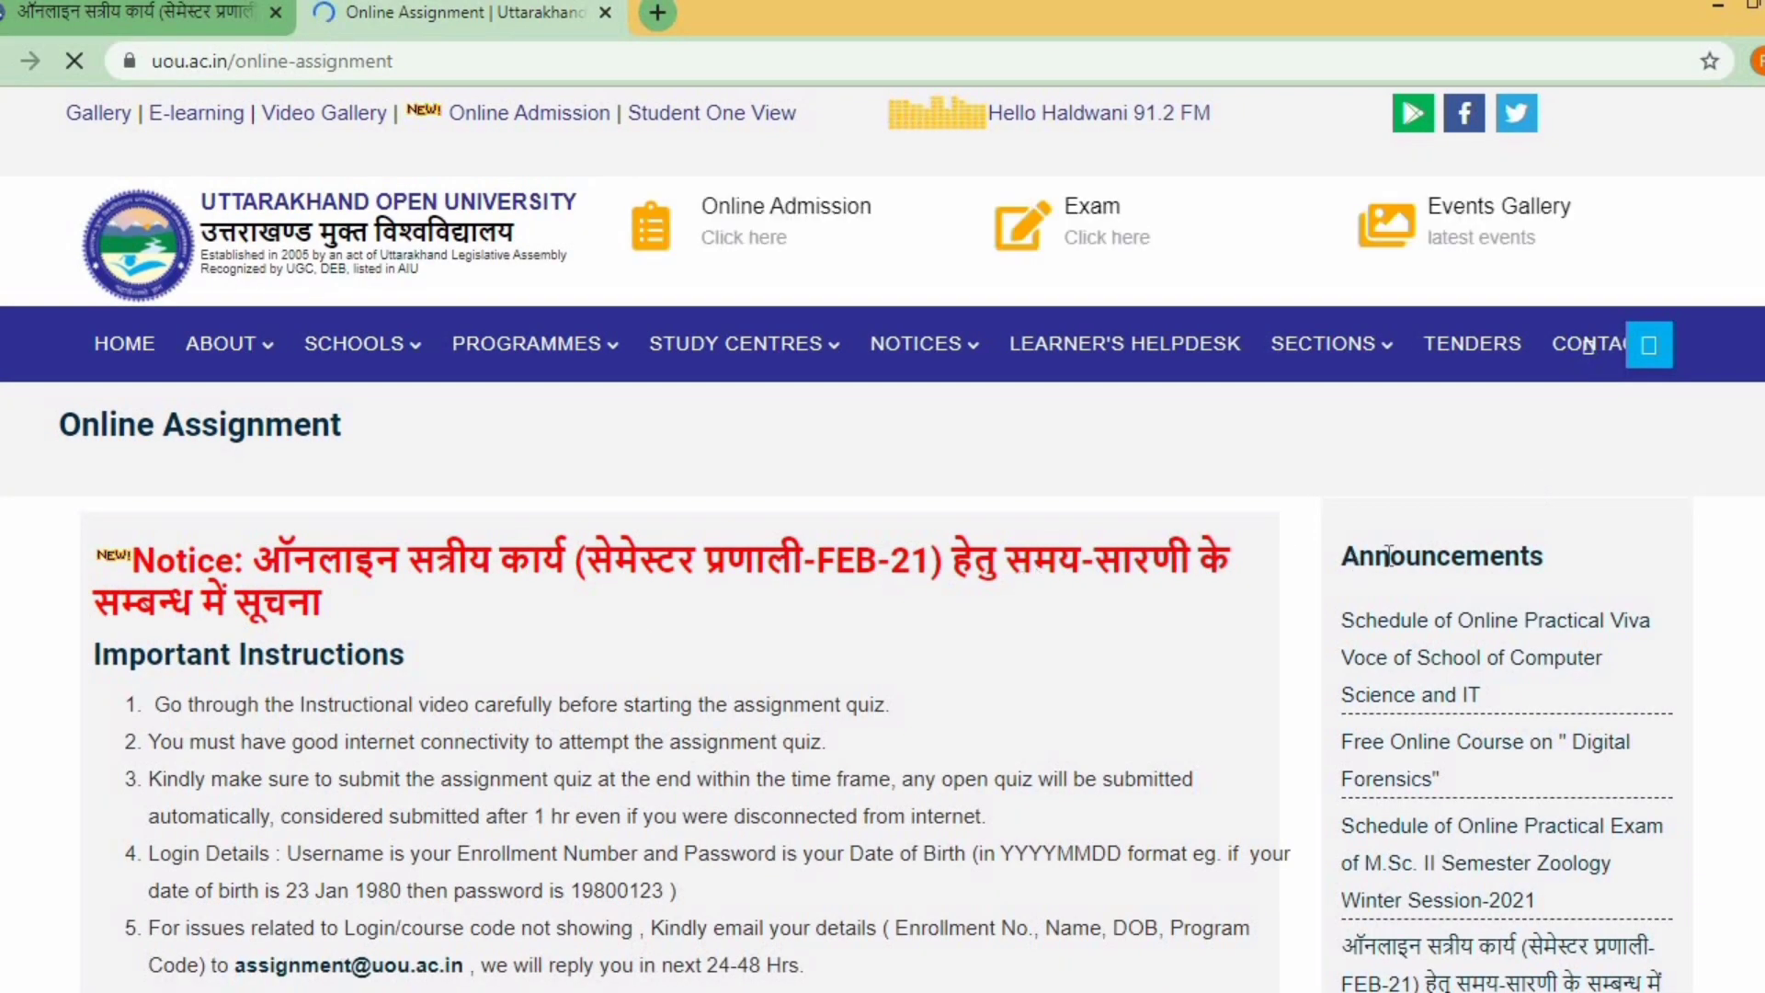
scroll(1586, 312, "down", 3)
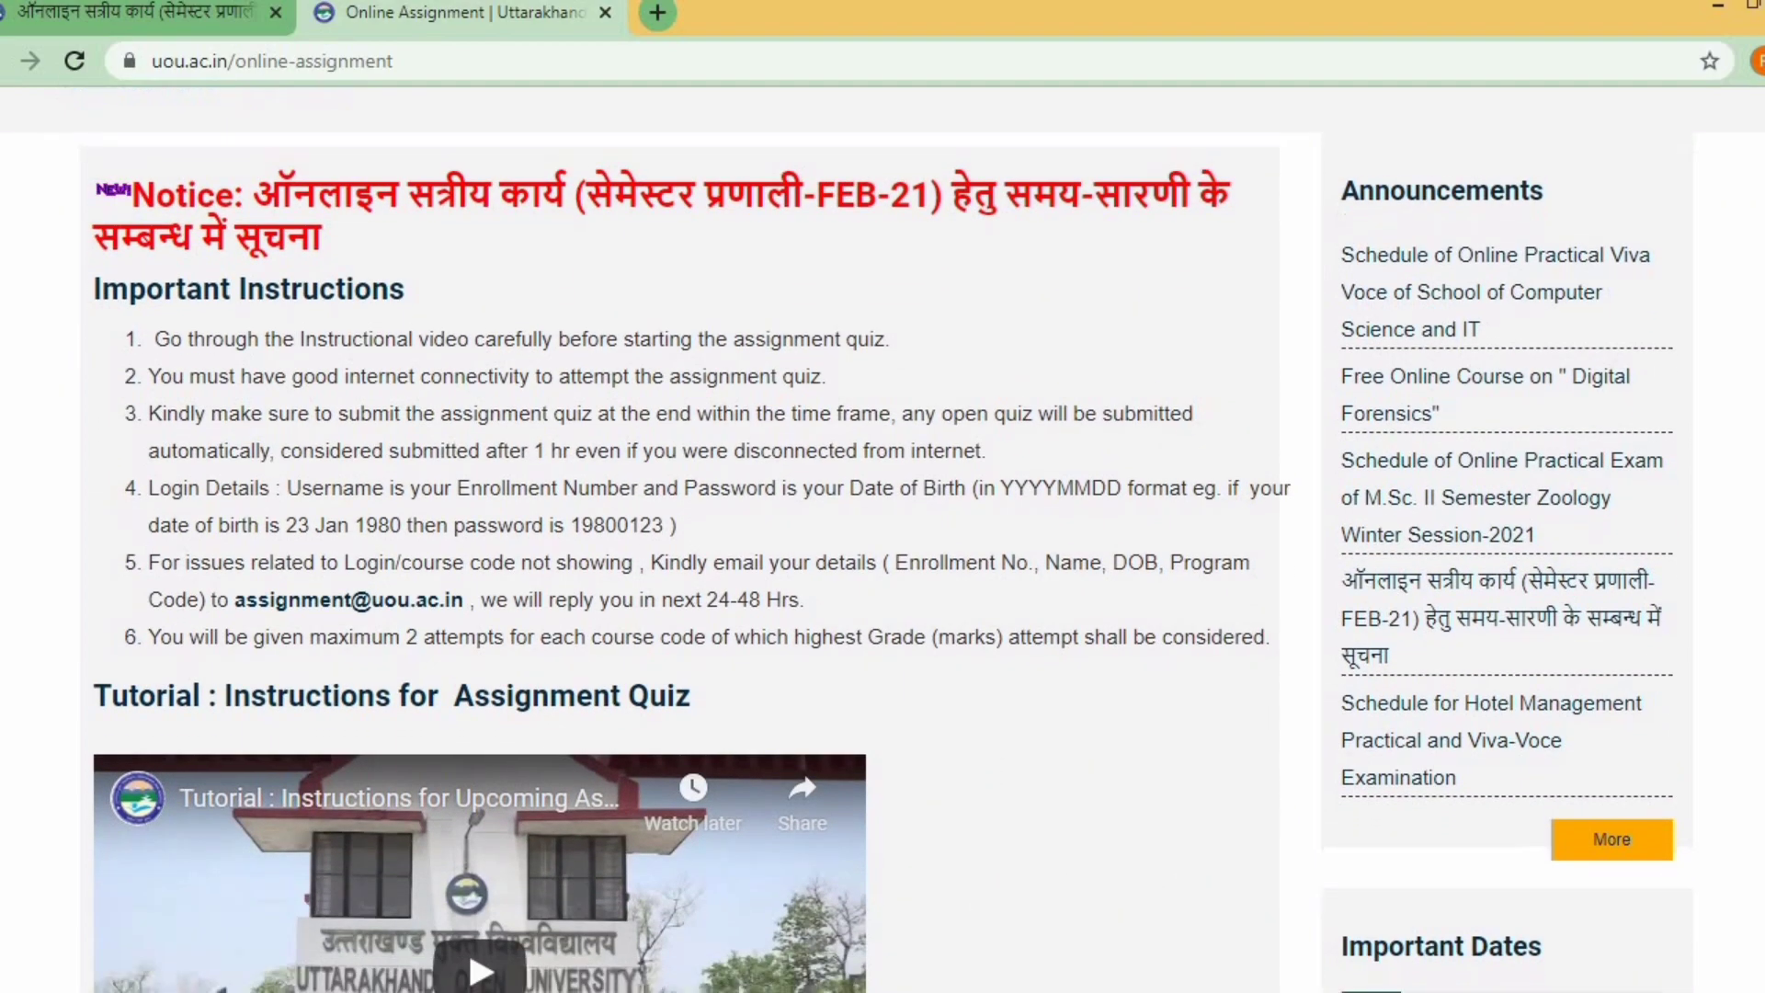
scroll(1587, 124, "down", 2)
scroll(1587, 124, "down", 5)
scroll(1586, 125, "down", 3)
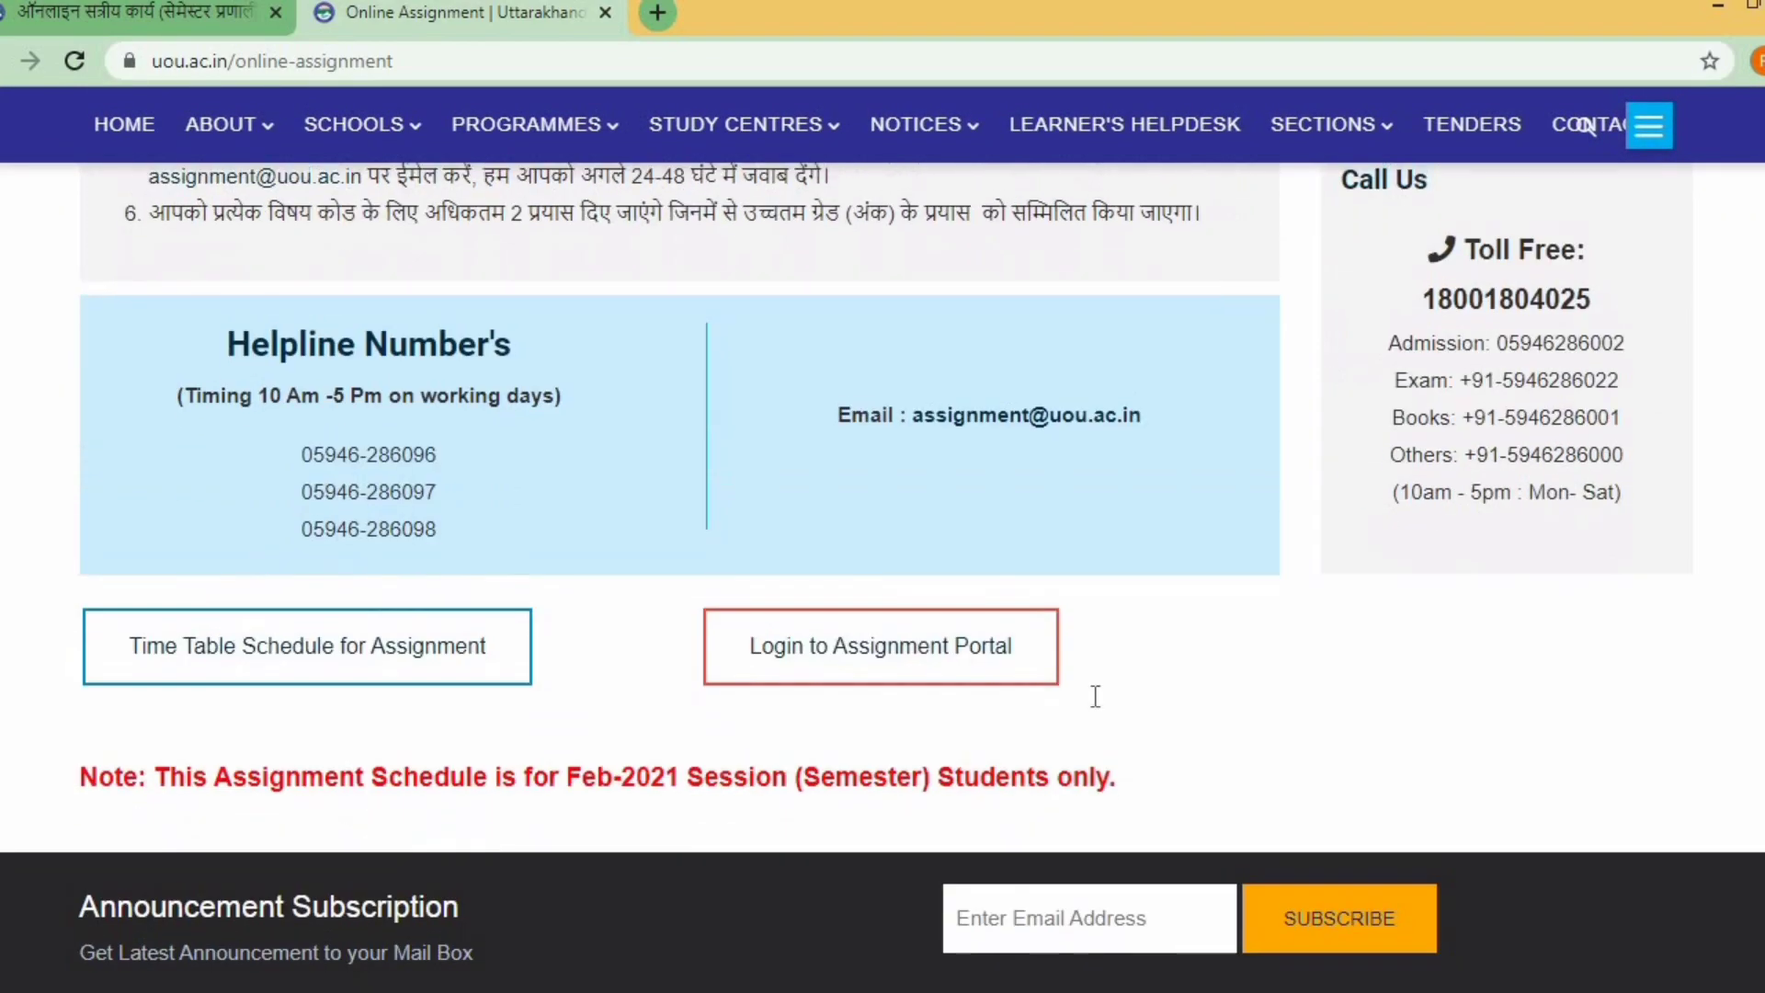
left_click(868, 651)
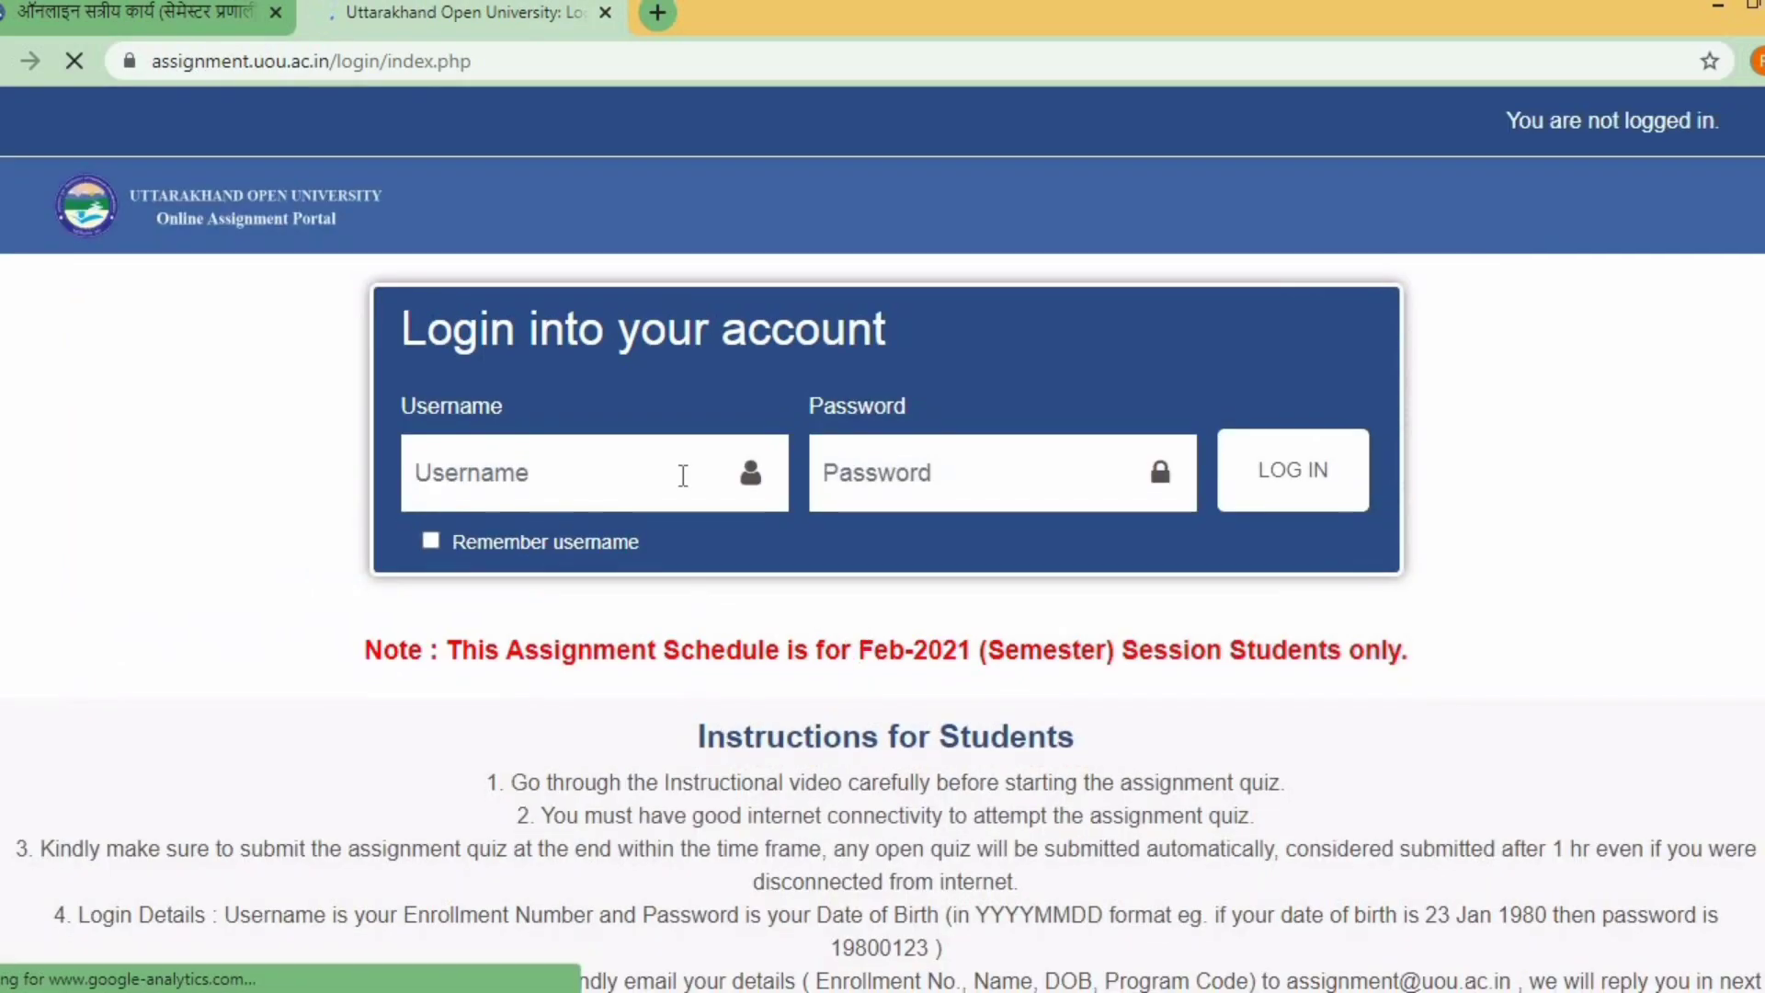
Step: Log in using the enrollment number as username and the date-of-birth password
left_click(614, 486)
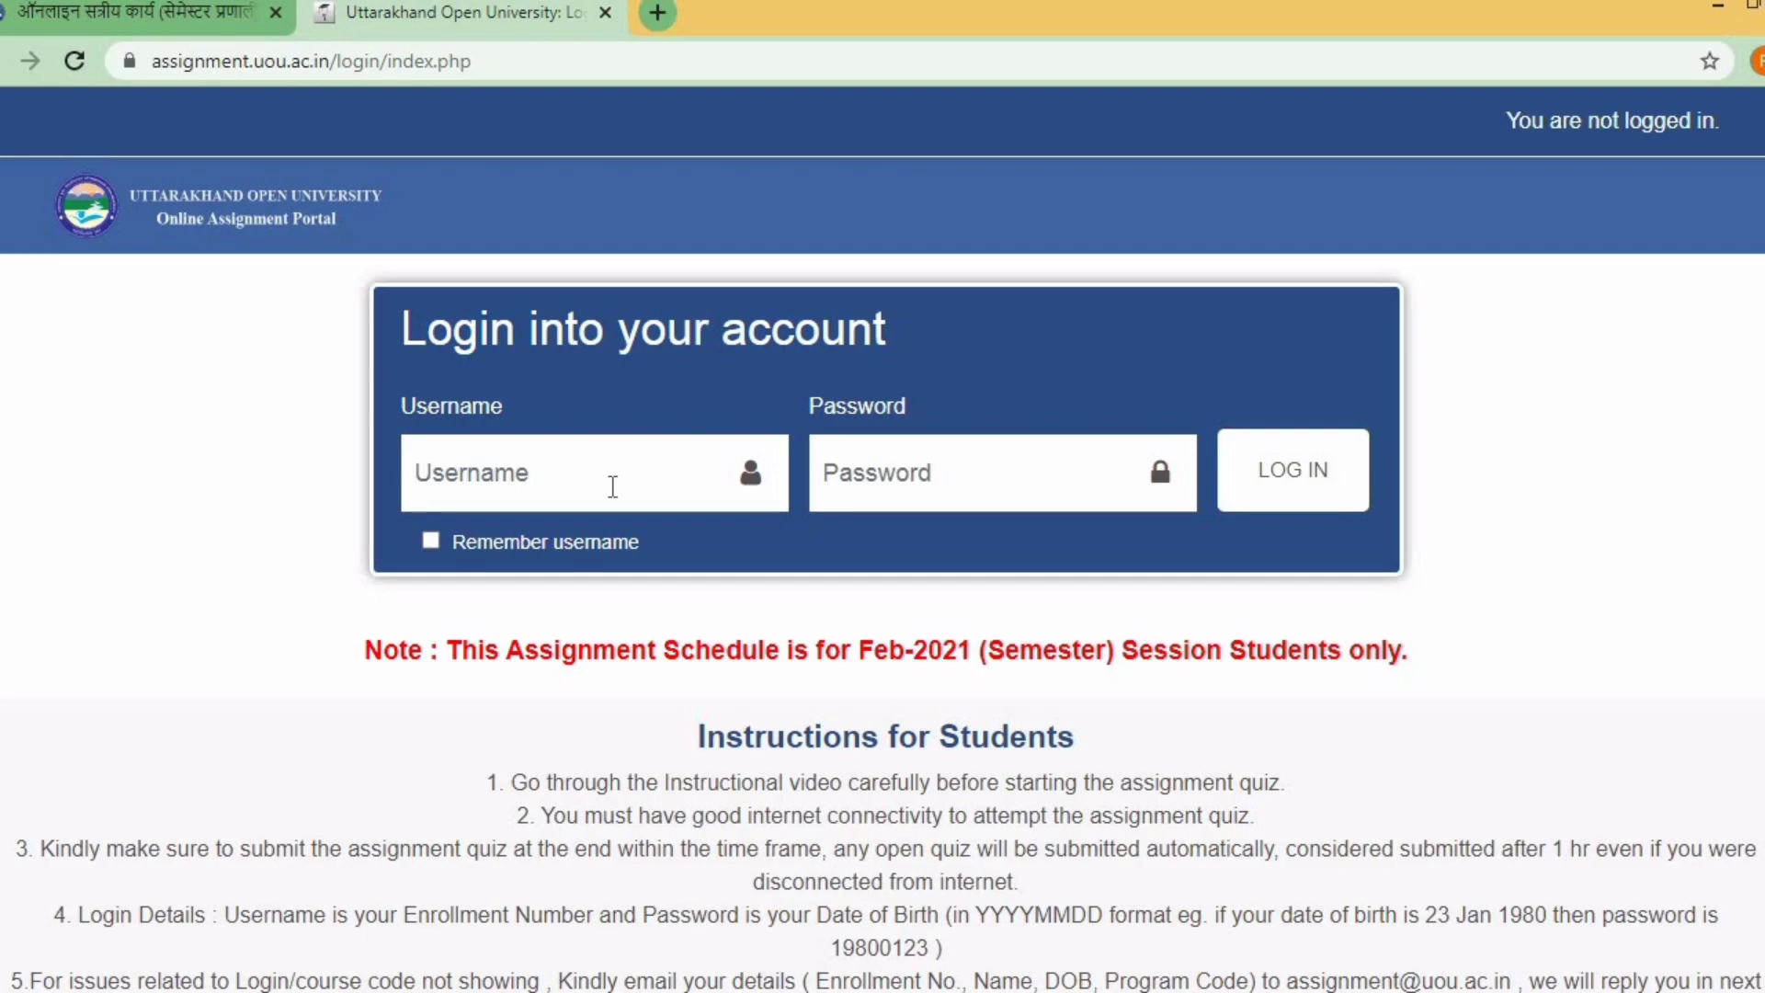
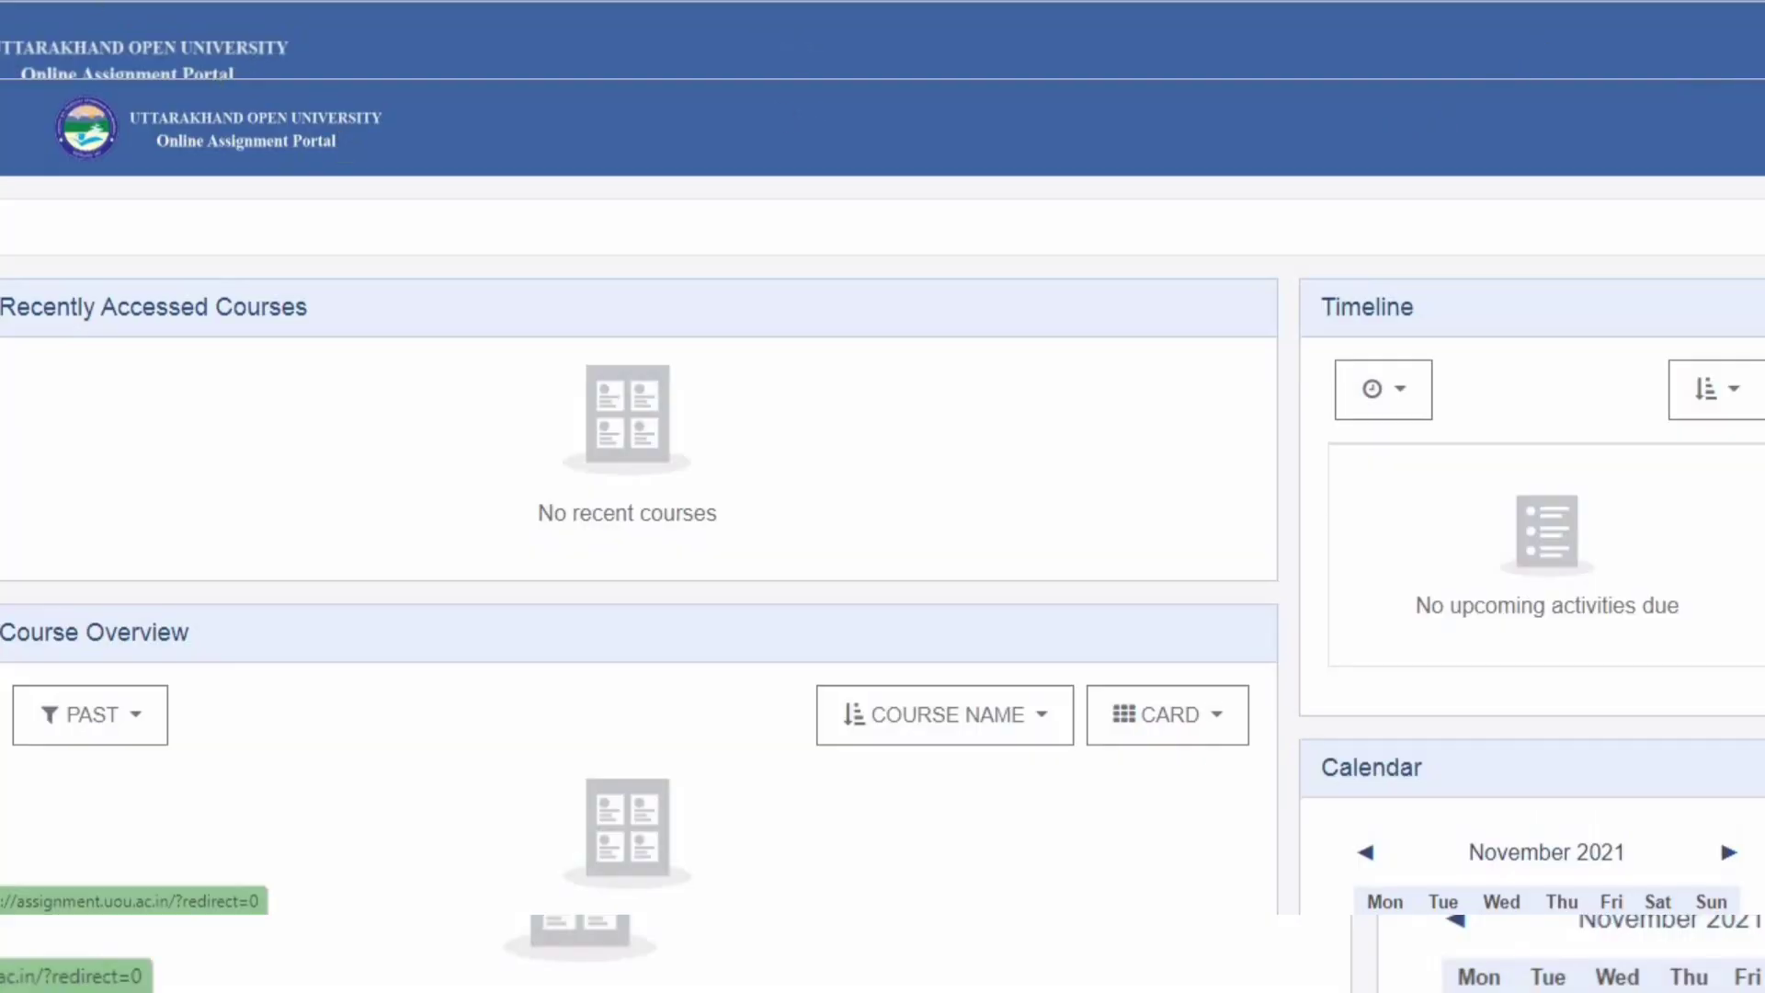
Step: Go to Site home from the navigation drawer and review the available courses
left_click(27, 127)
left_click(118, 210)
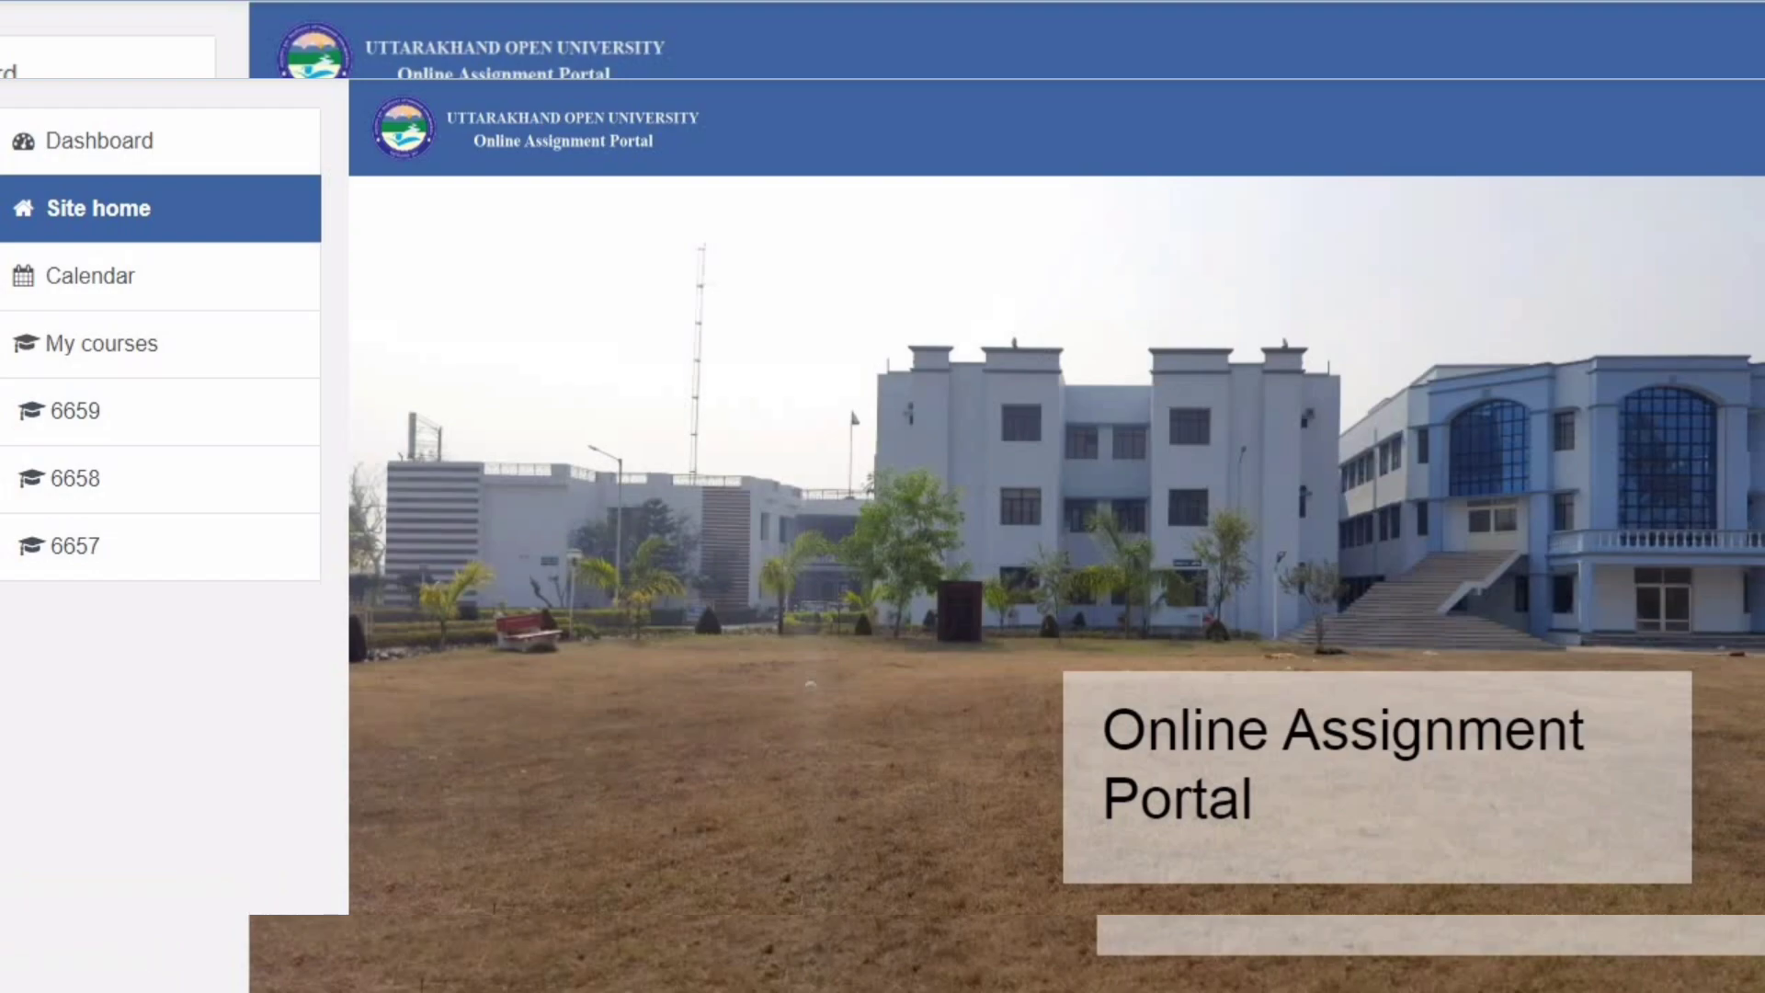
scroll(1057, 551, "down", 3)
scroll(1057, 552, "down", 1)
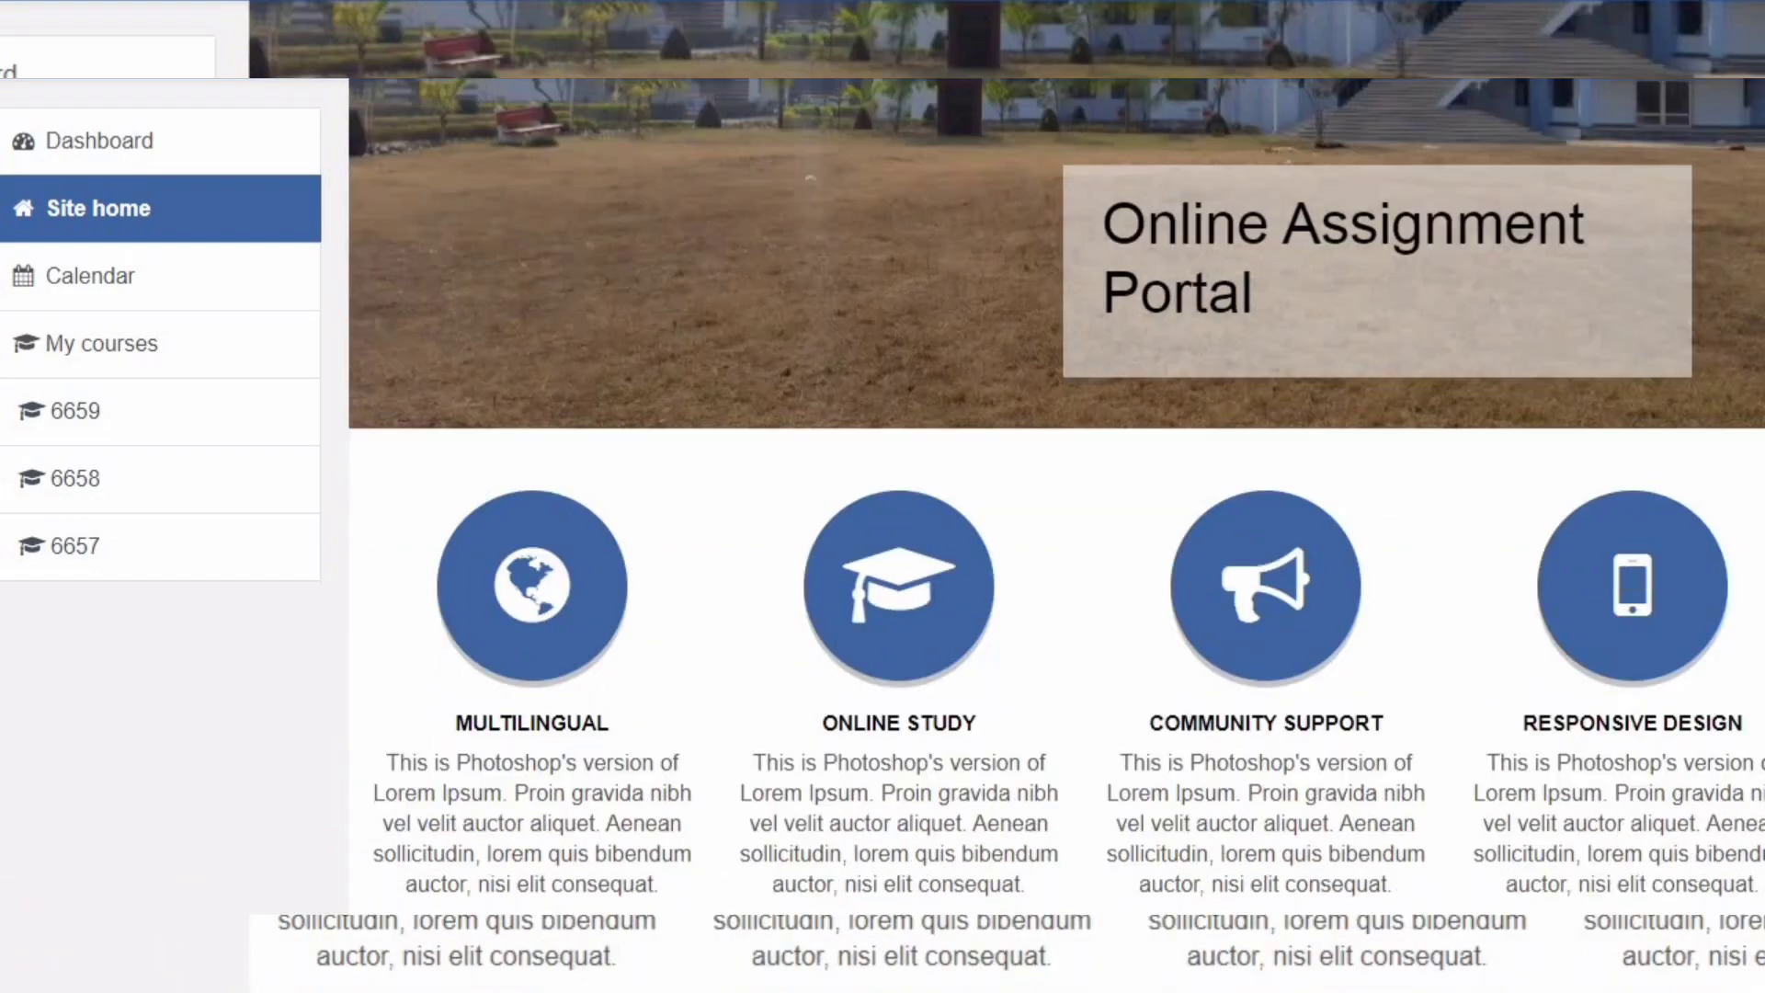
scroll(1058, 552, "down", 3)
scroll(1056, 553, "down", 1)
scroll(1057, 551, "down", 2)
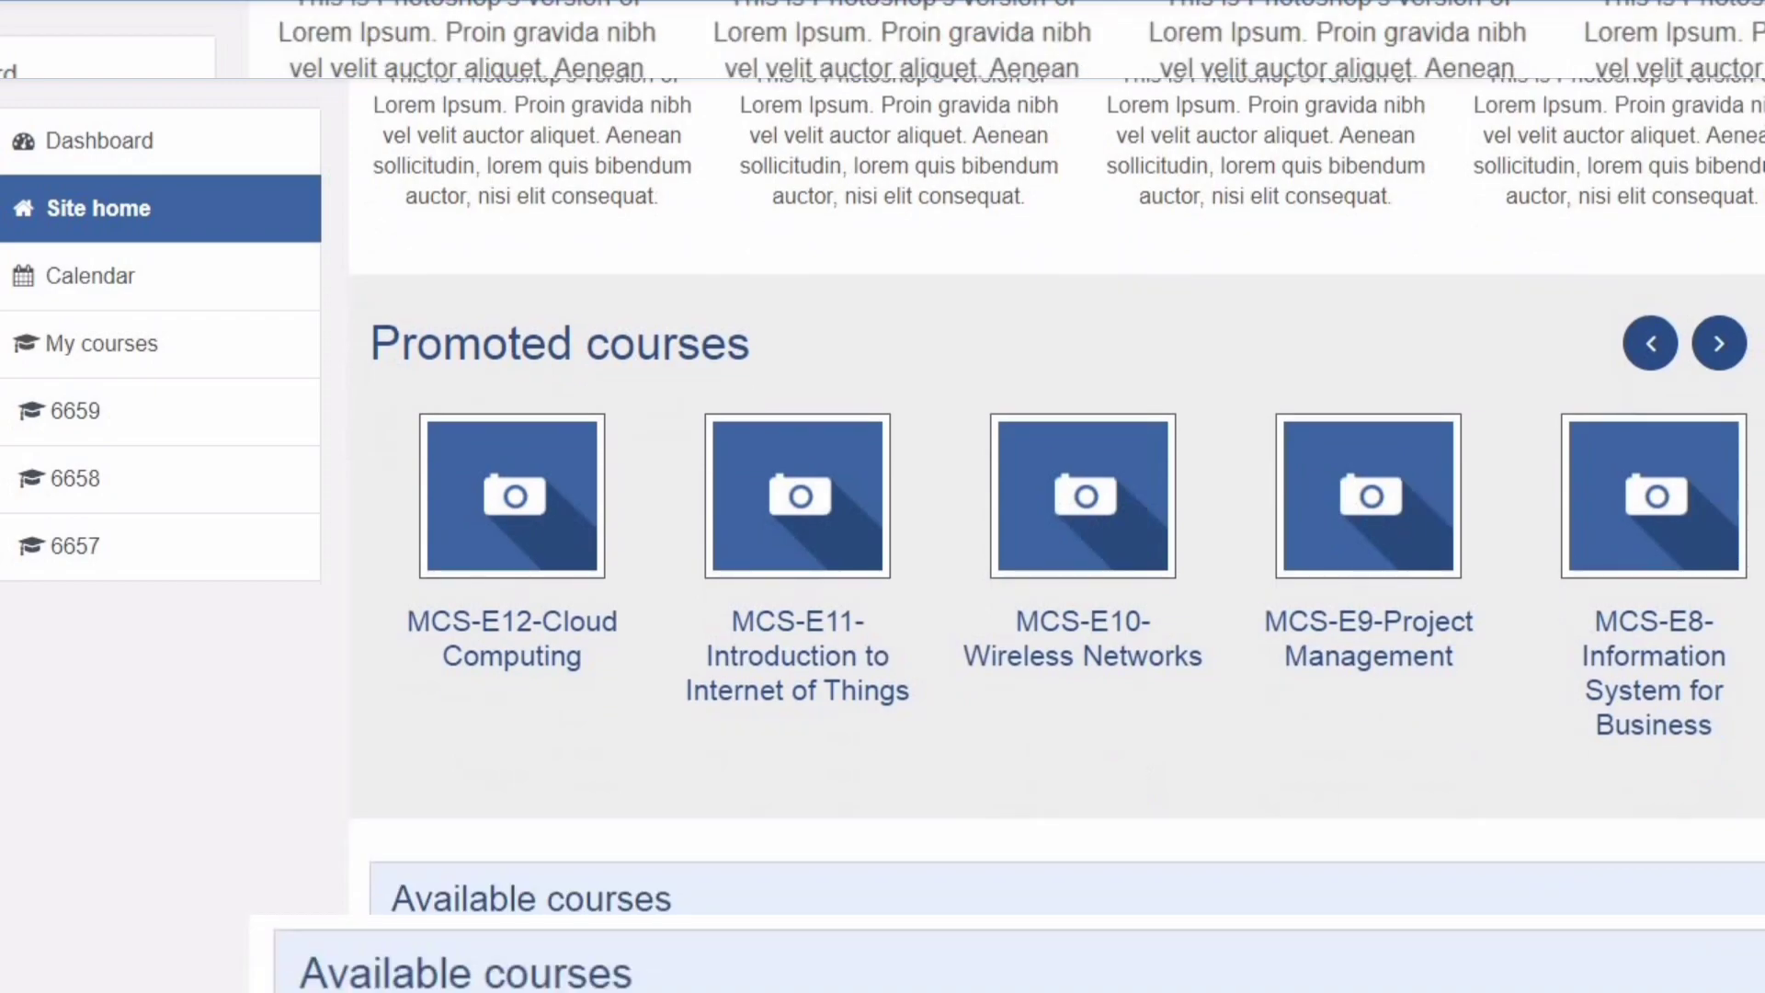
scroll(1057, 552, "down", 2)
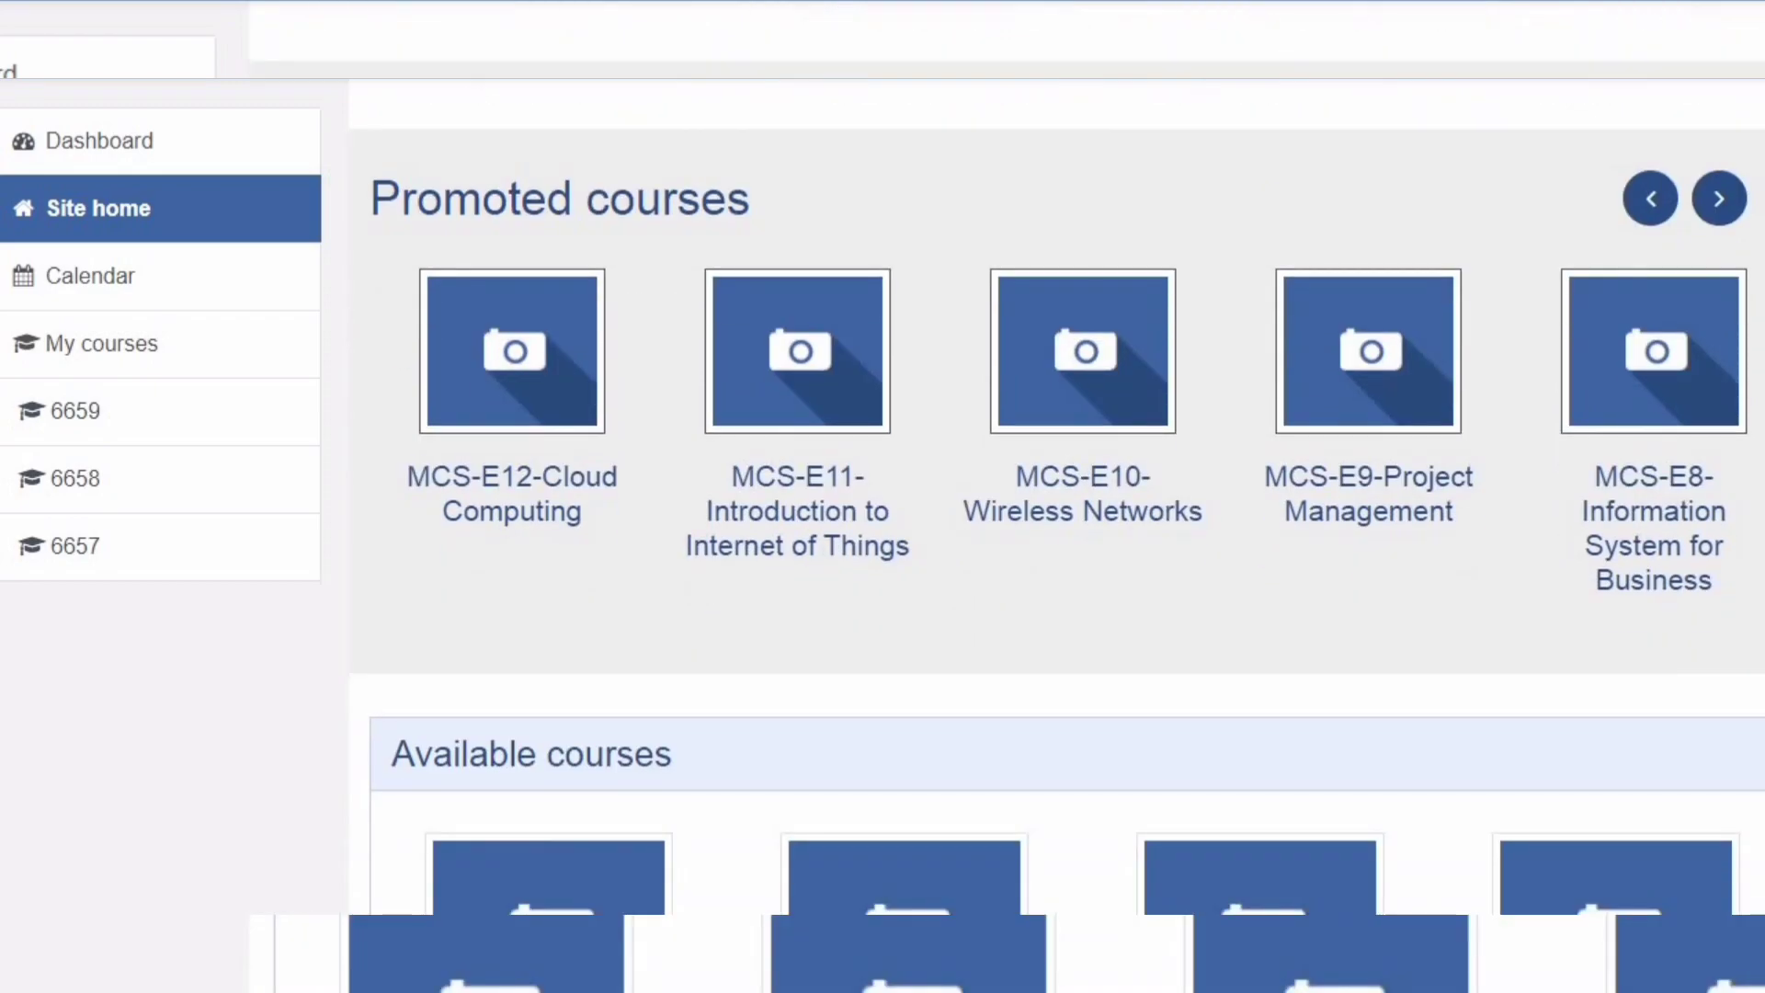
scroll(1056, 551, "down", 5)
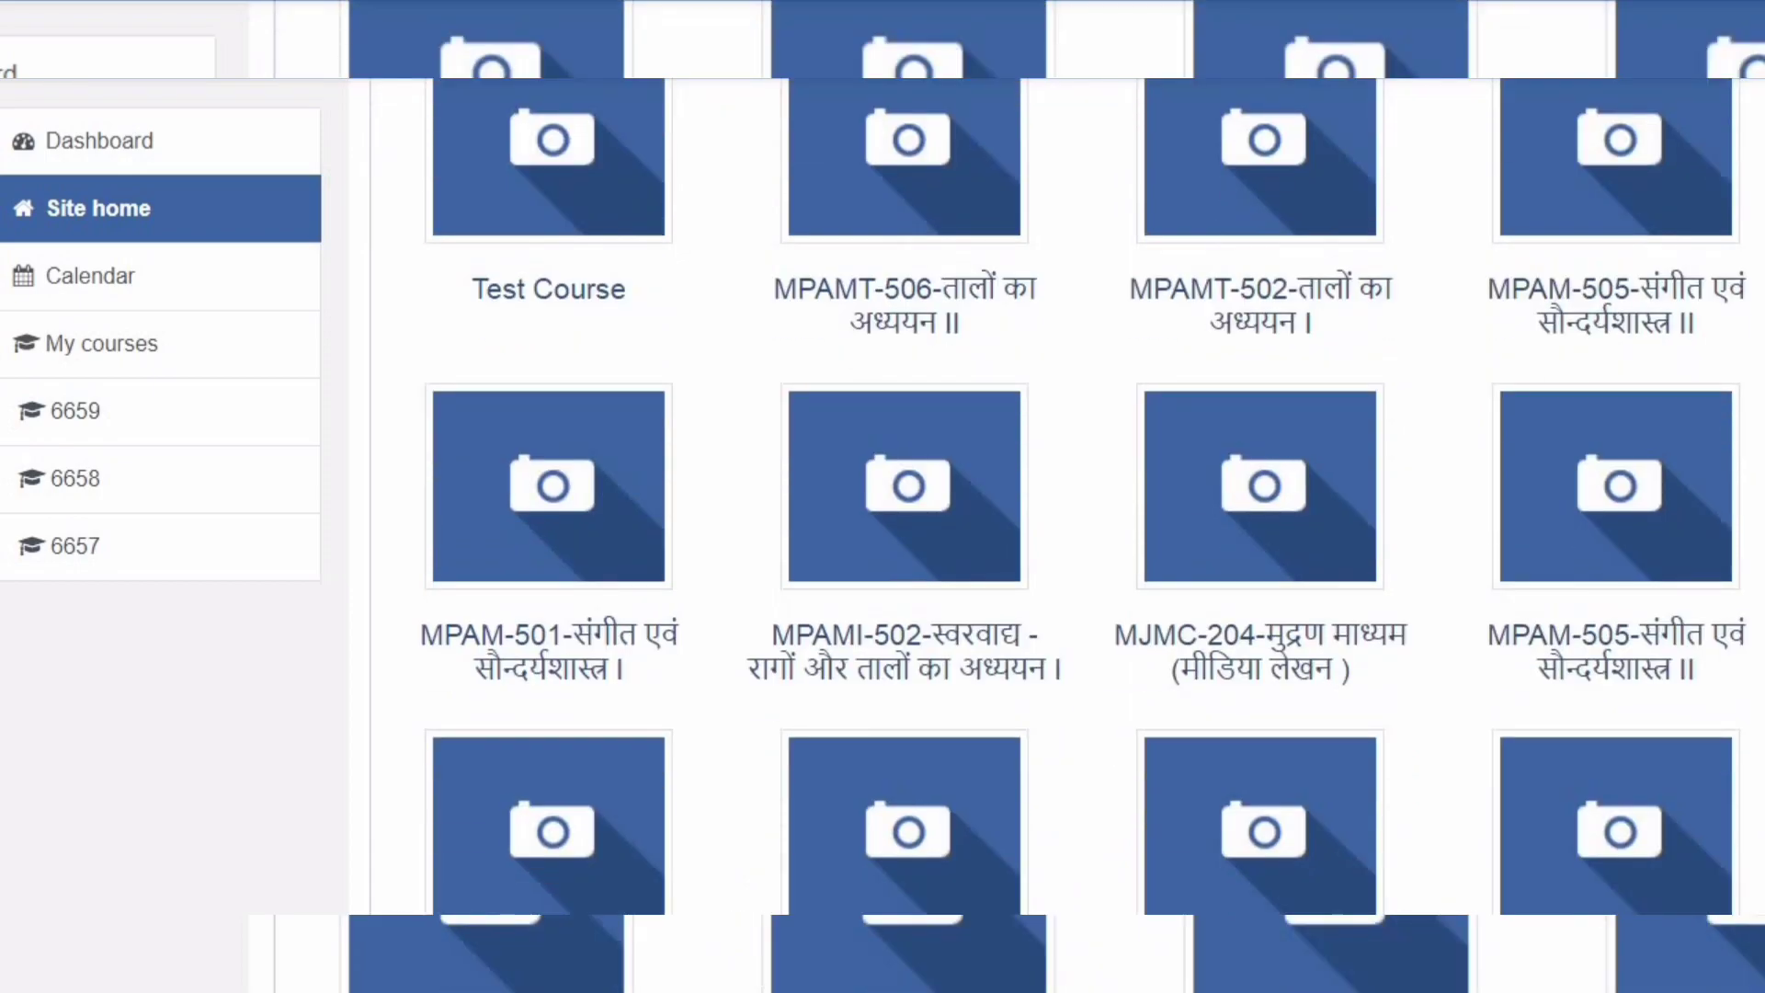
scroll(1057, 552, "down", 3)
scroll(1056, 553, "down", 3)
scroll(1057, 553, "down", 3)
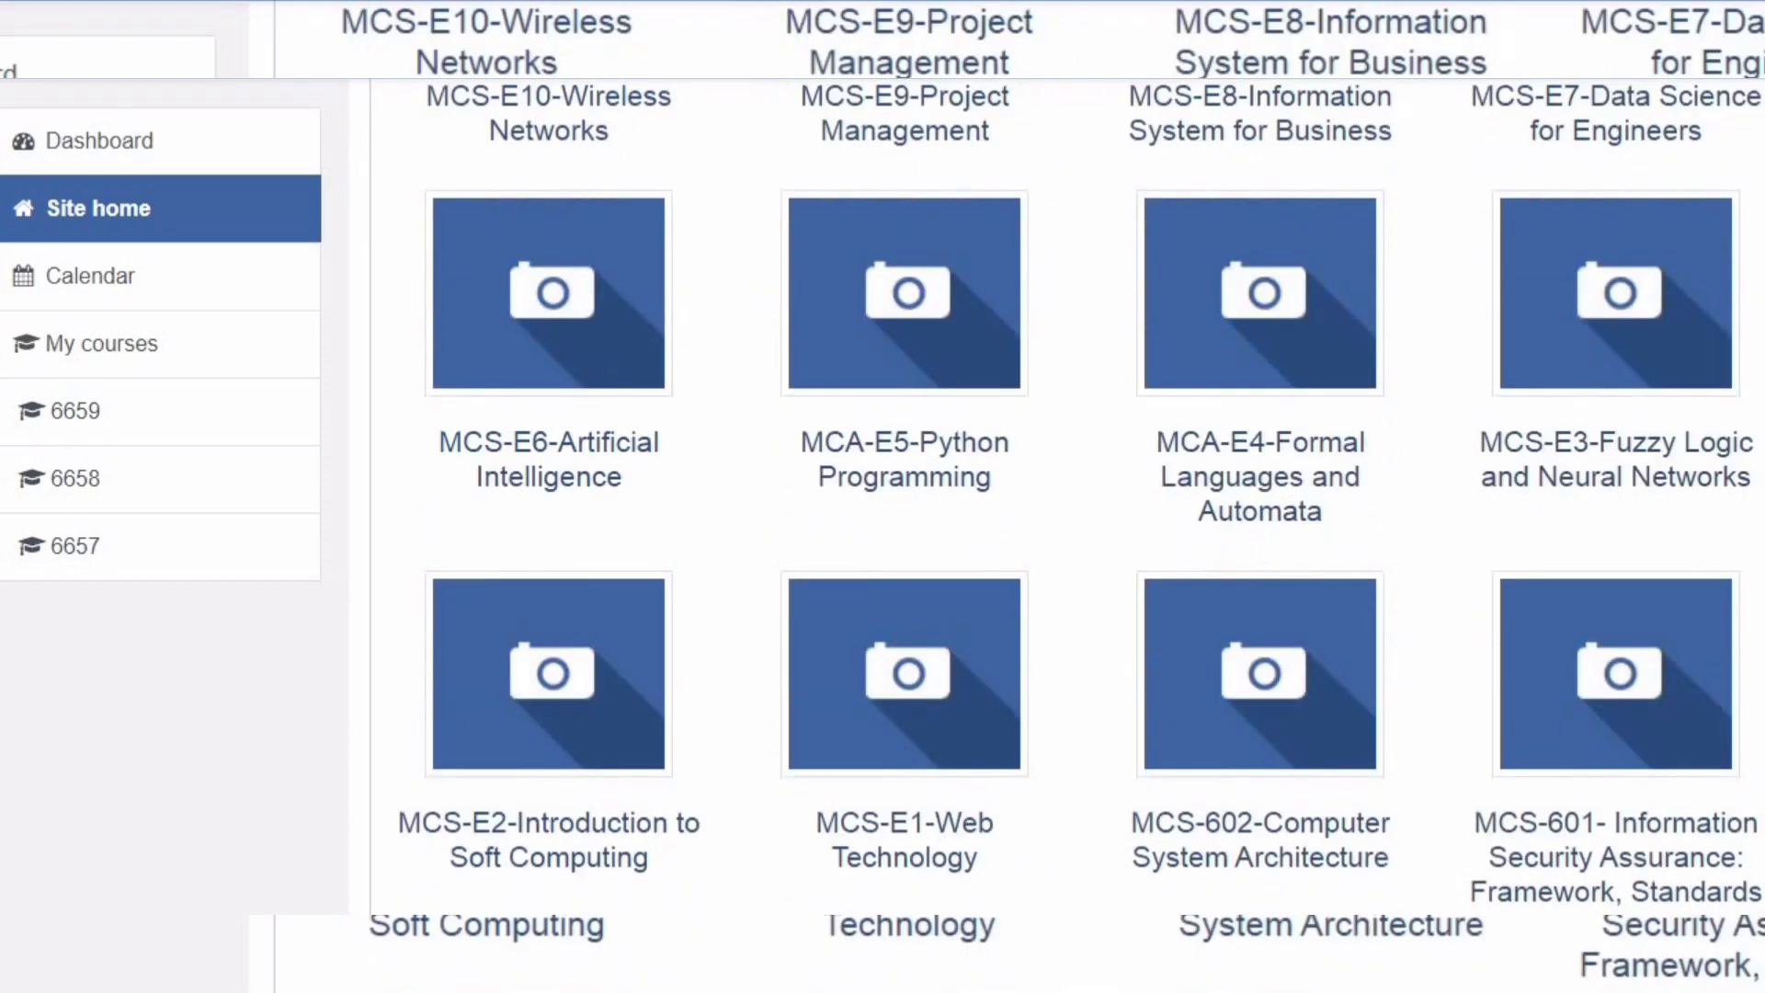
scroll(1056, 552, "down", 3)
scroll(1056, 552, "down", 3)
scroll(1056, 553, "down", 3)
scroll(1058, 552, "down", 3)
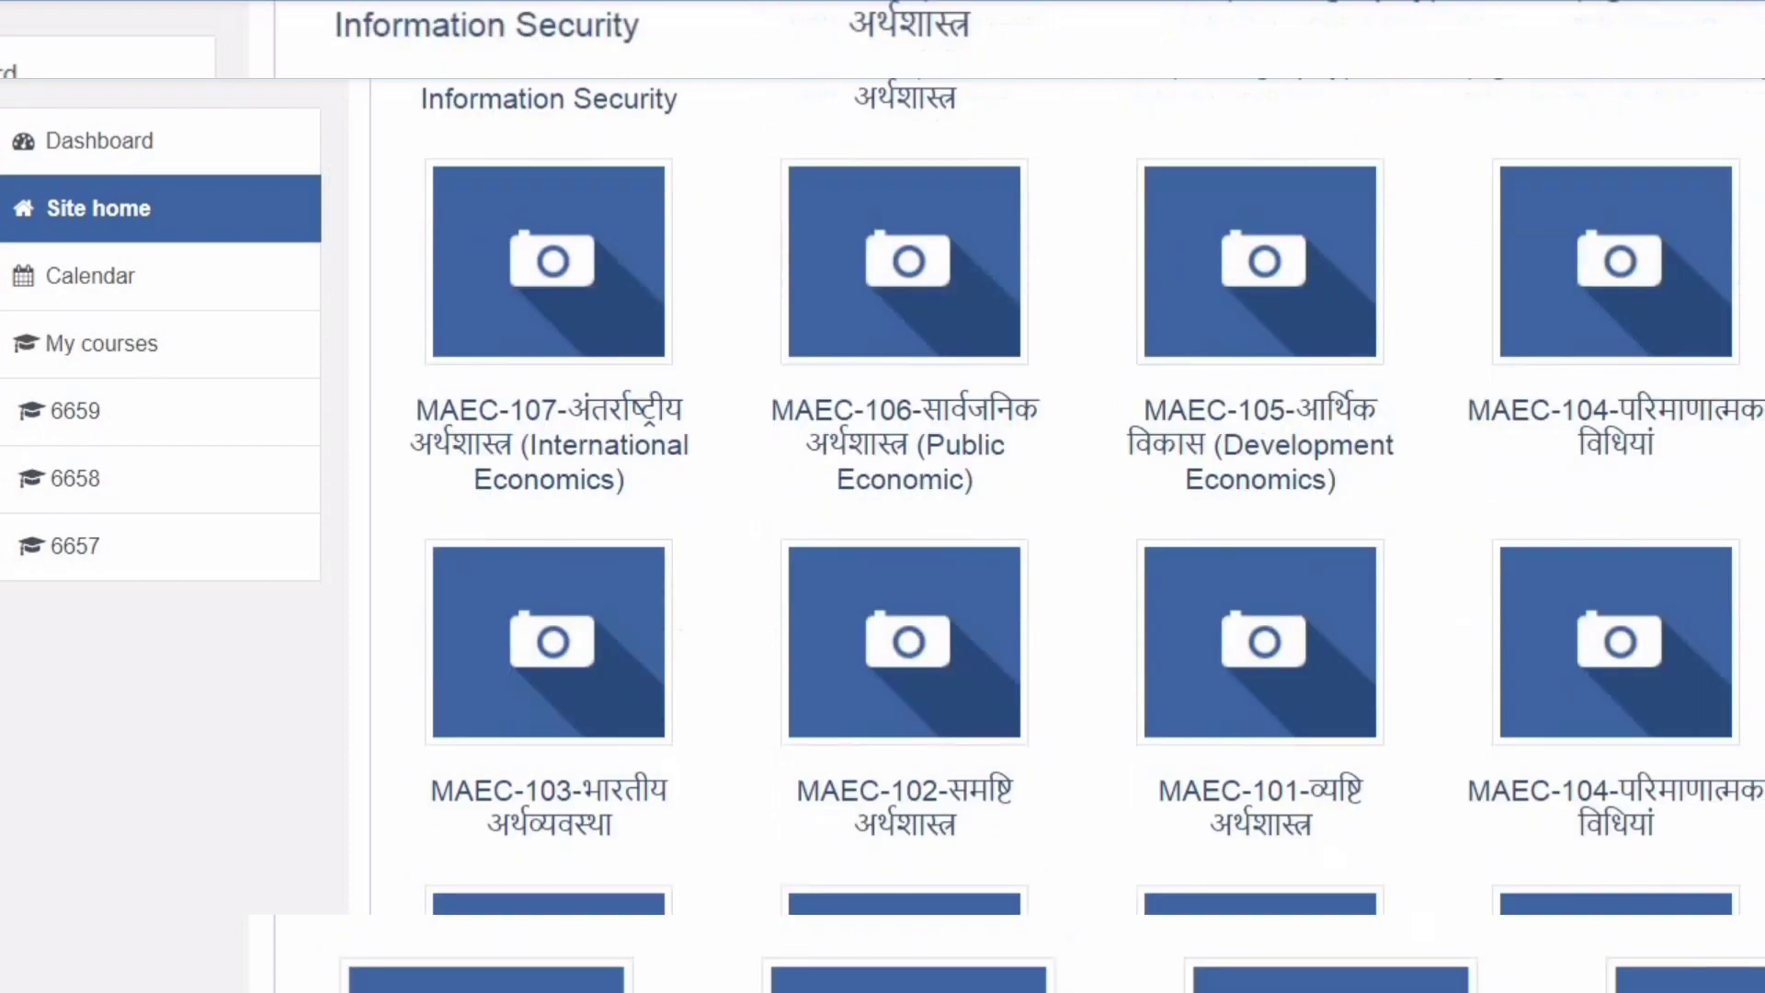
scroll(1057, 552, "down", 2)
scroll(1057, 552, "down", 3)
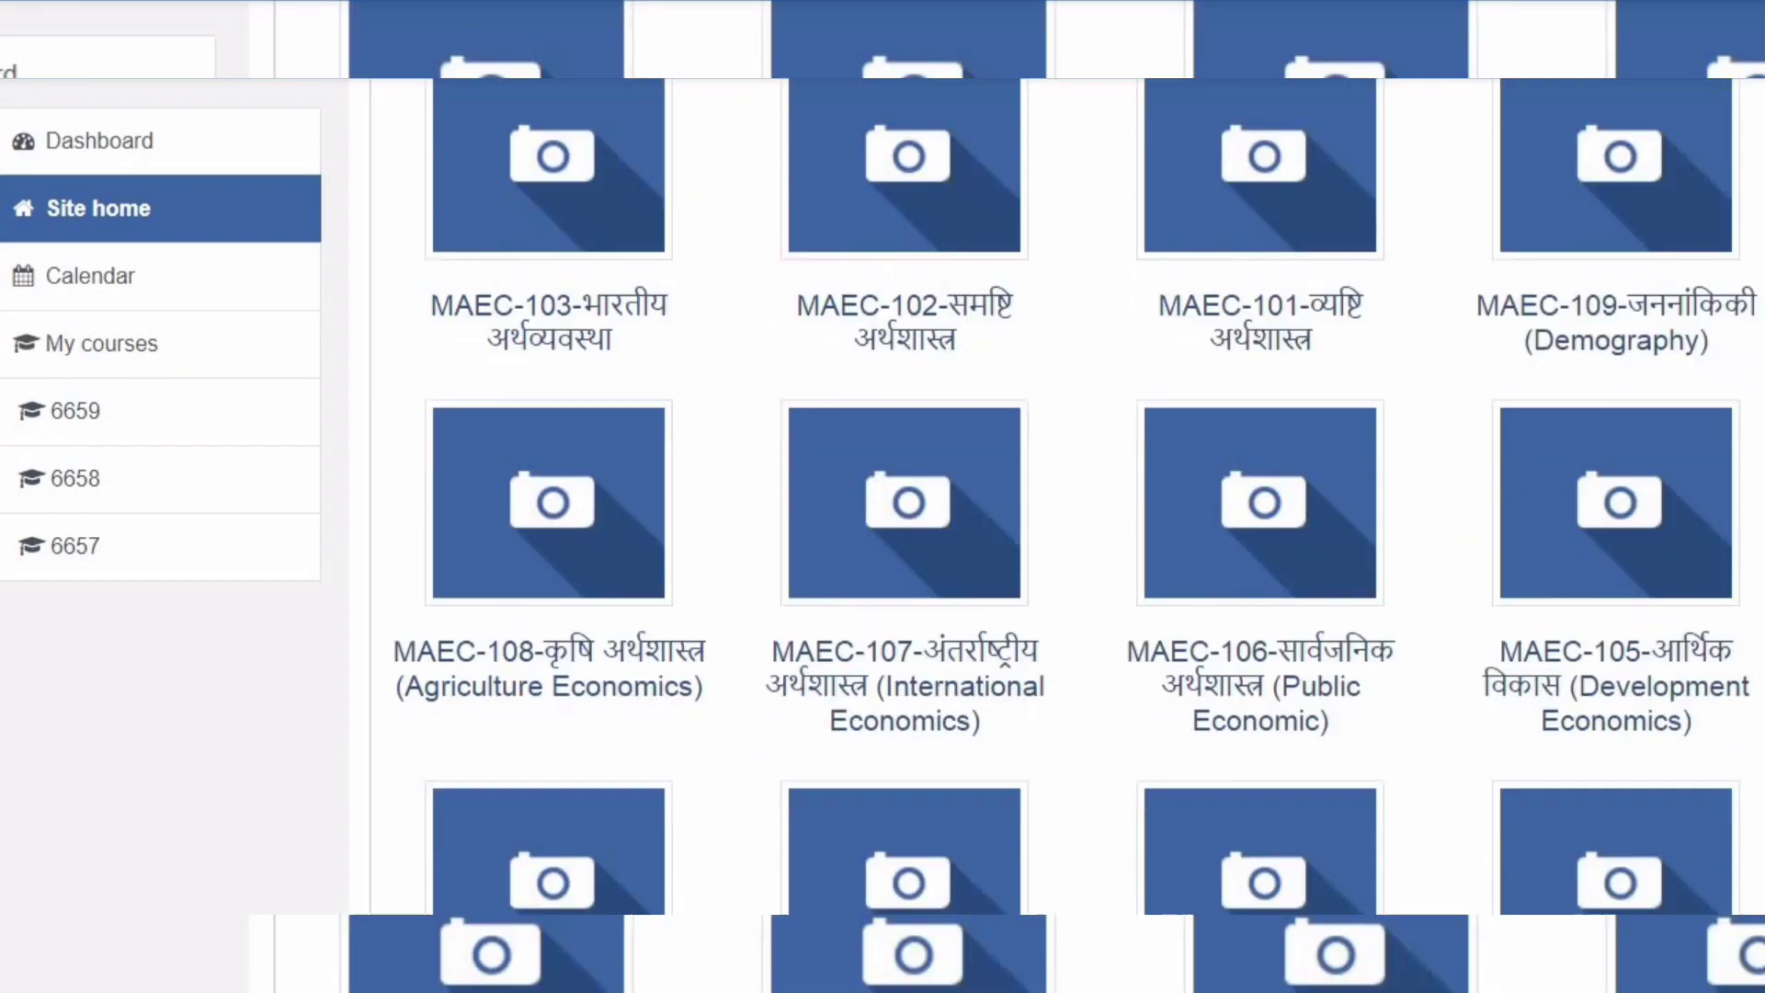
scroll(1057, 552, "down", 2)
scroll(1057, 552, "down", 3)
scroll(1057, 552, "down", 3)
scroll(1058, 553, "down", 3)
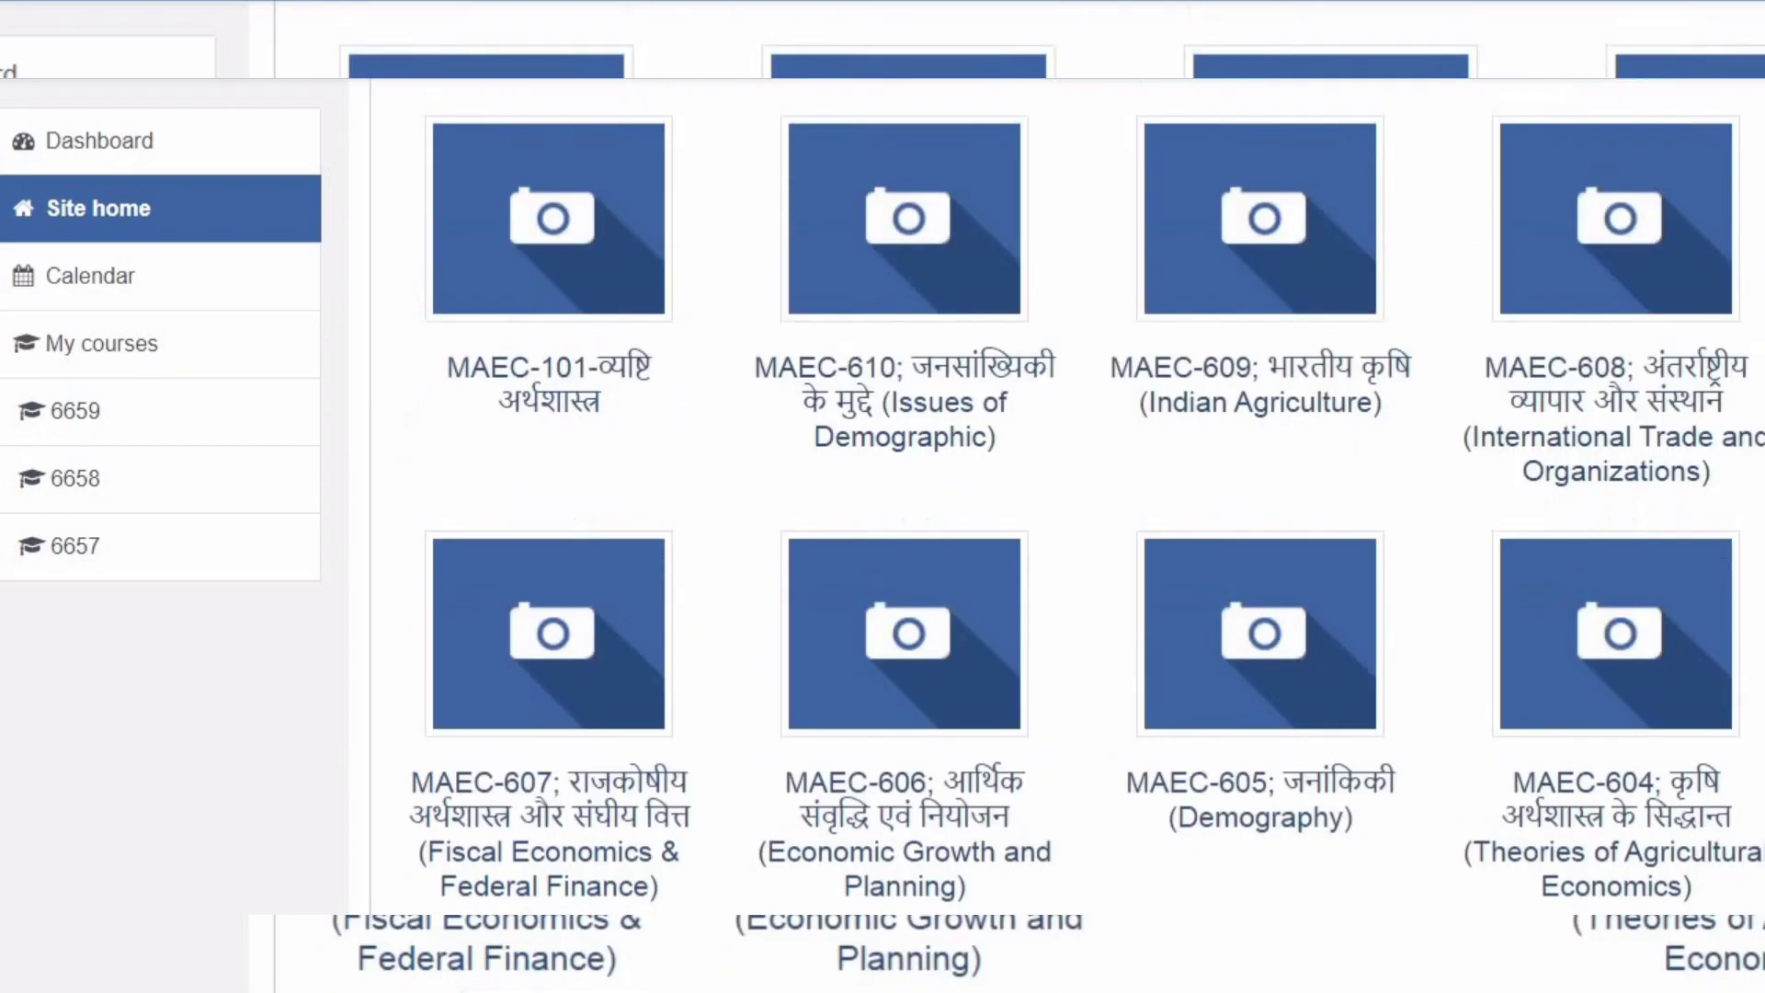
scroll(1057, 551, "down", 3)
scroll(1057, 552, "down", 3)
scroll(1057, 551, "down", 3)
scroll(1057, 553, "down", 3)
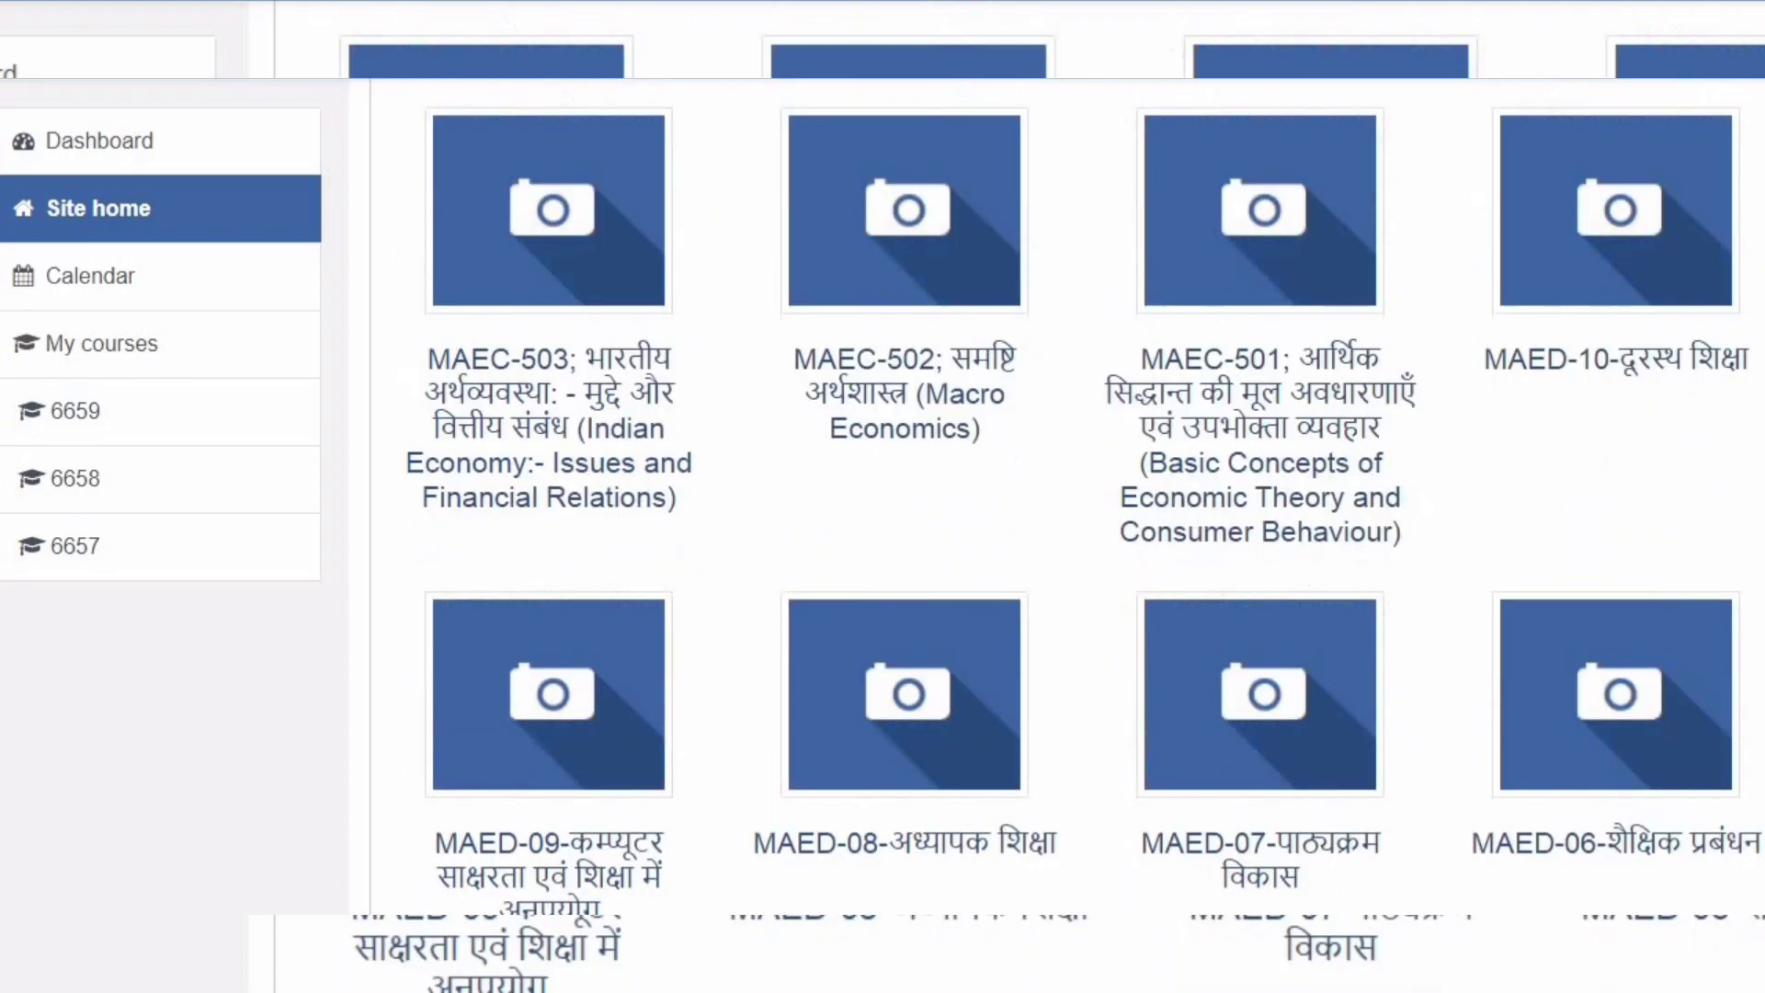
scroll(1057, 552, "down", 3)
scroll(1056, 551, "down", 3)
scroll(1057, 553, "down", 3)
scroll(1056, 552, "down", 3)
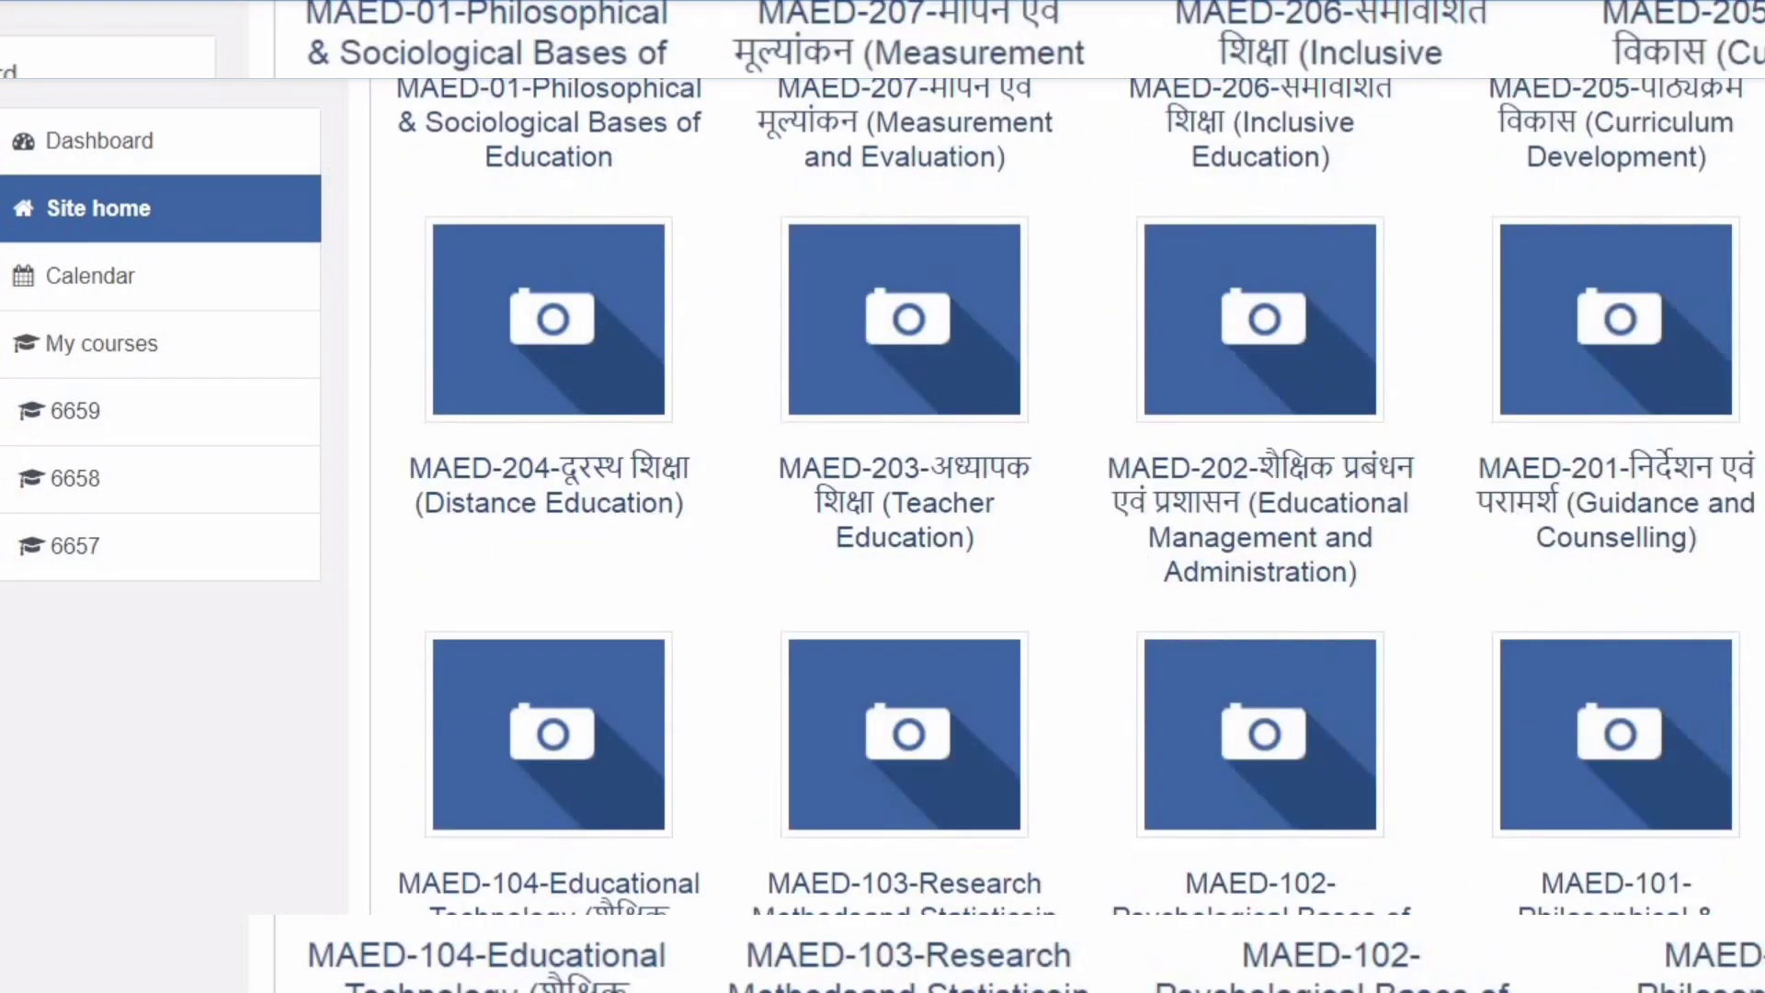
scroll(1056, 553, "down", 3)
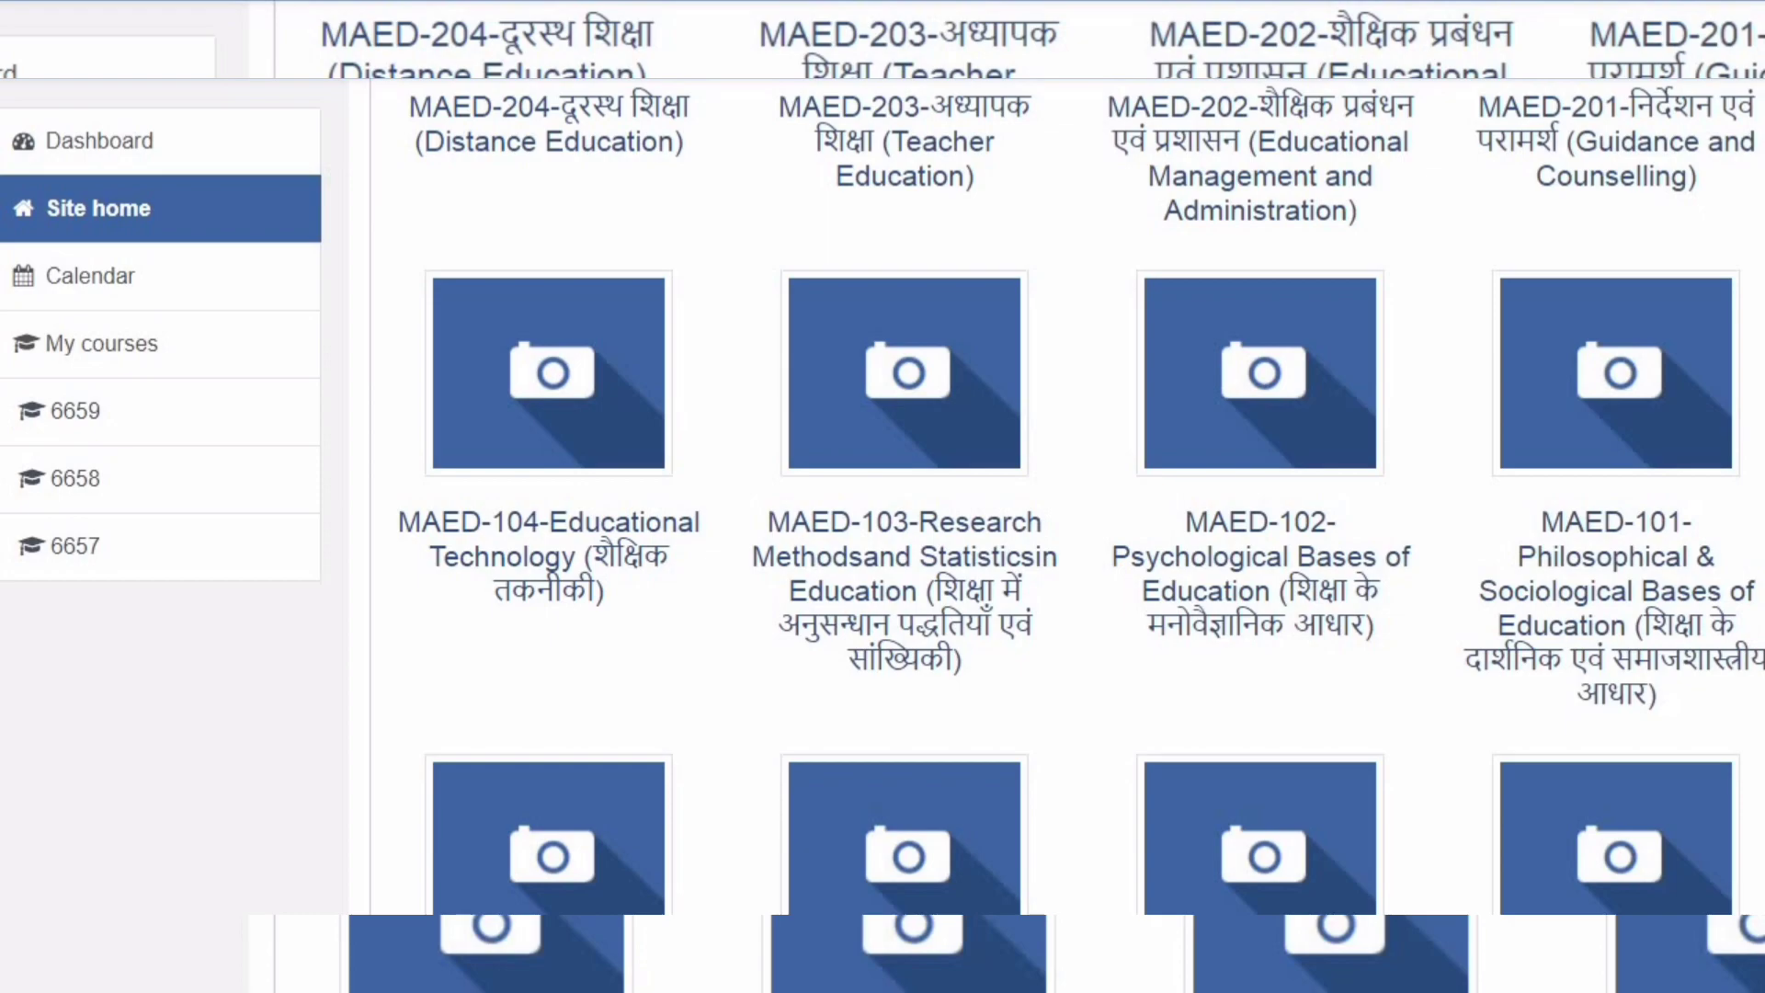
scroll(1058, 552, "down", 3)
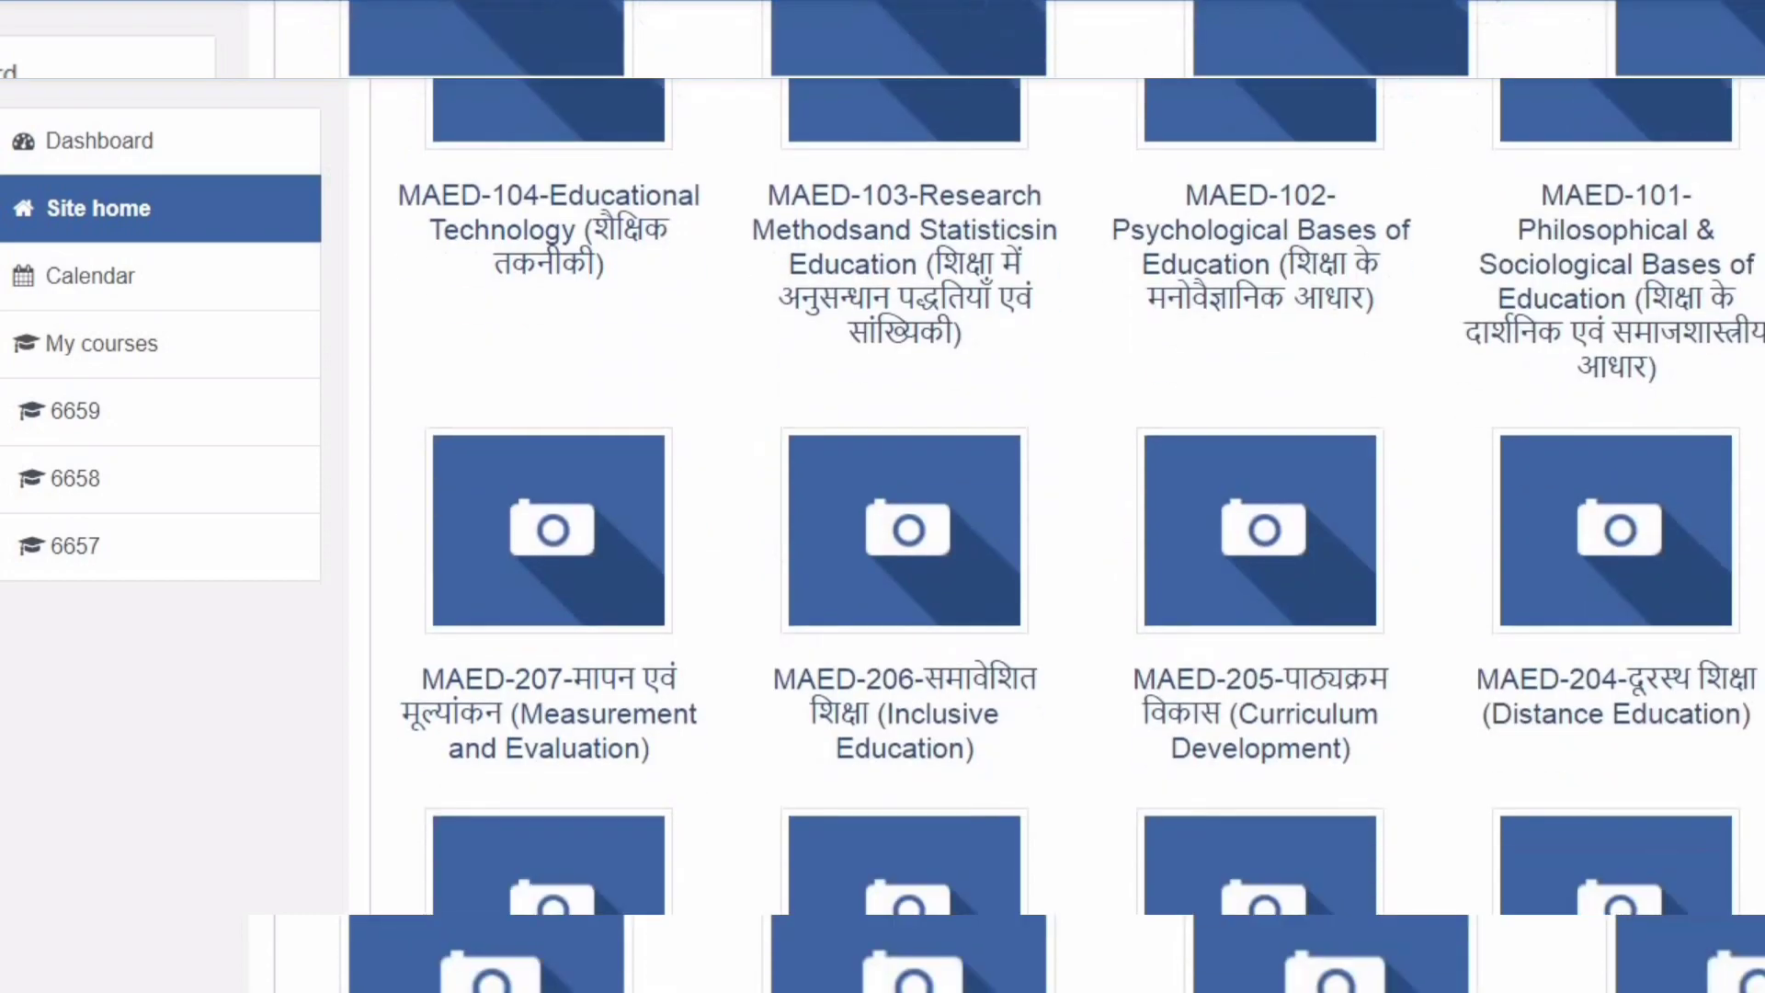
scroll(1056, 552, "up", 10)
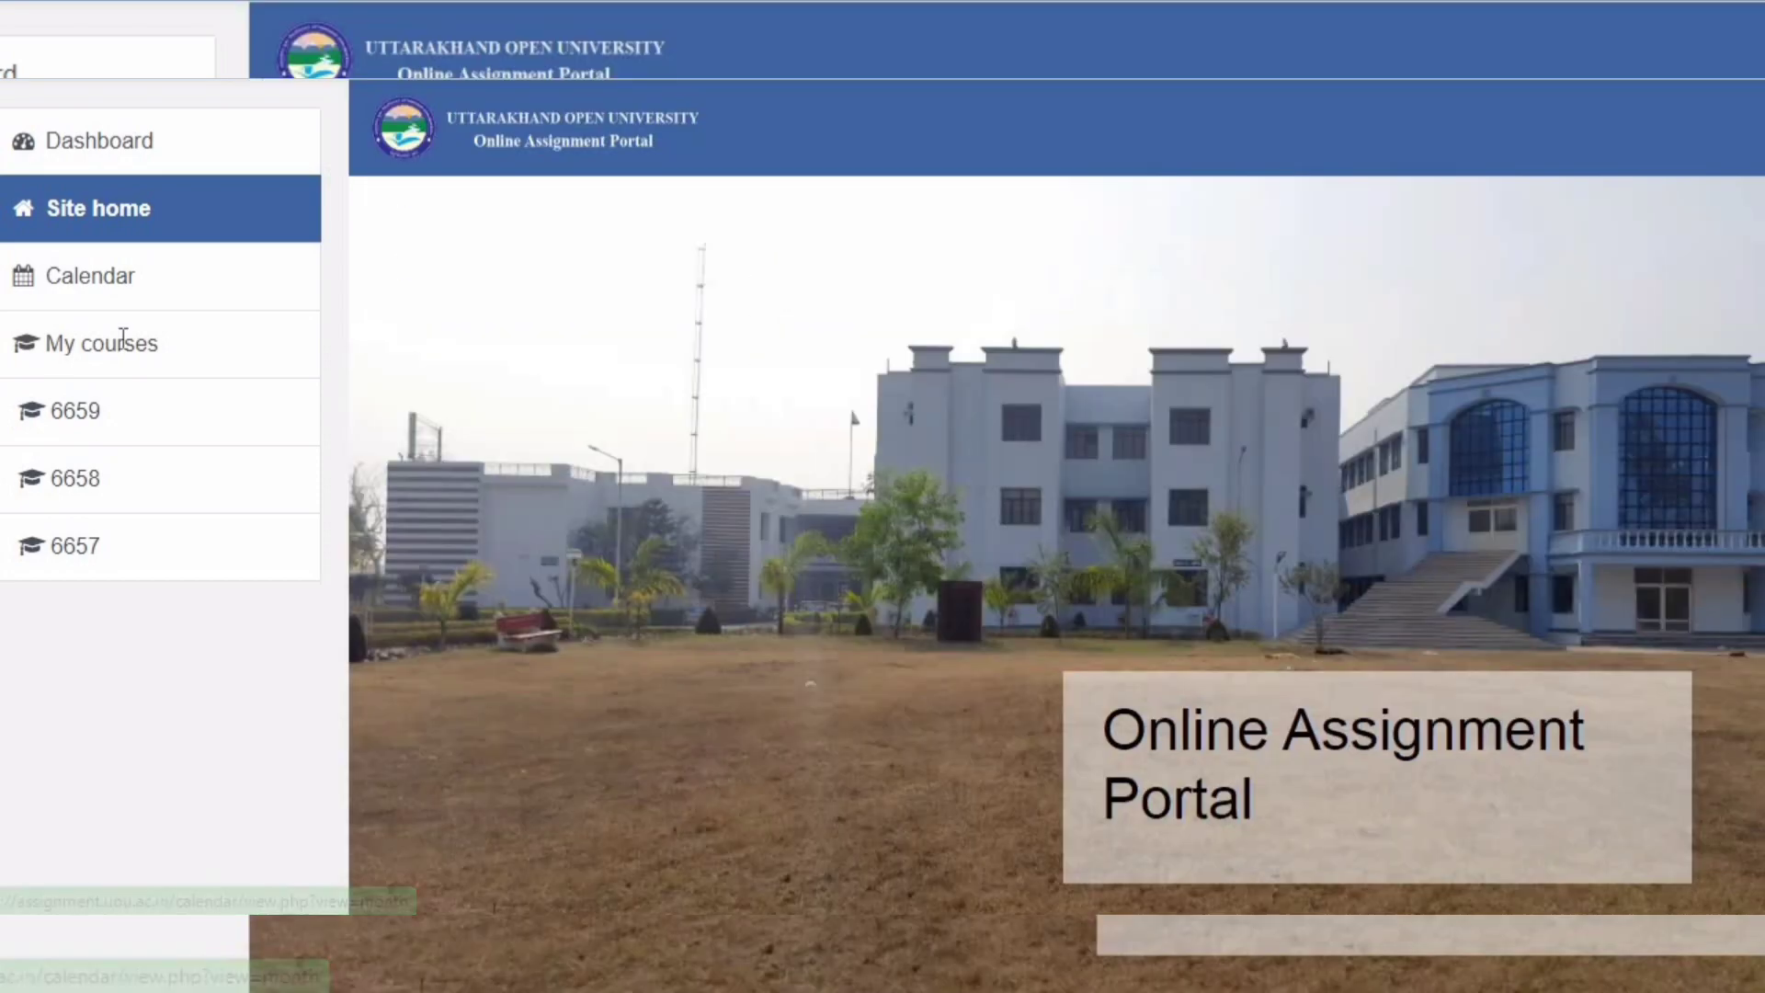
Step: Open course 6659 (MCM-506), toggle the Assignment's done mark back off, and dismiss the tour
triple_click(122, 342)
left_click(122, 417)
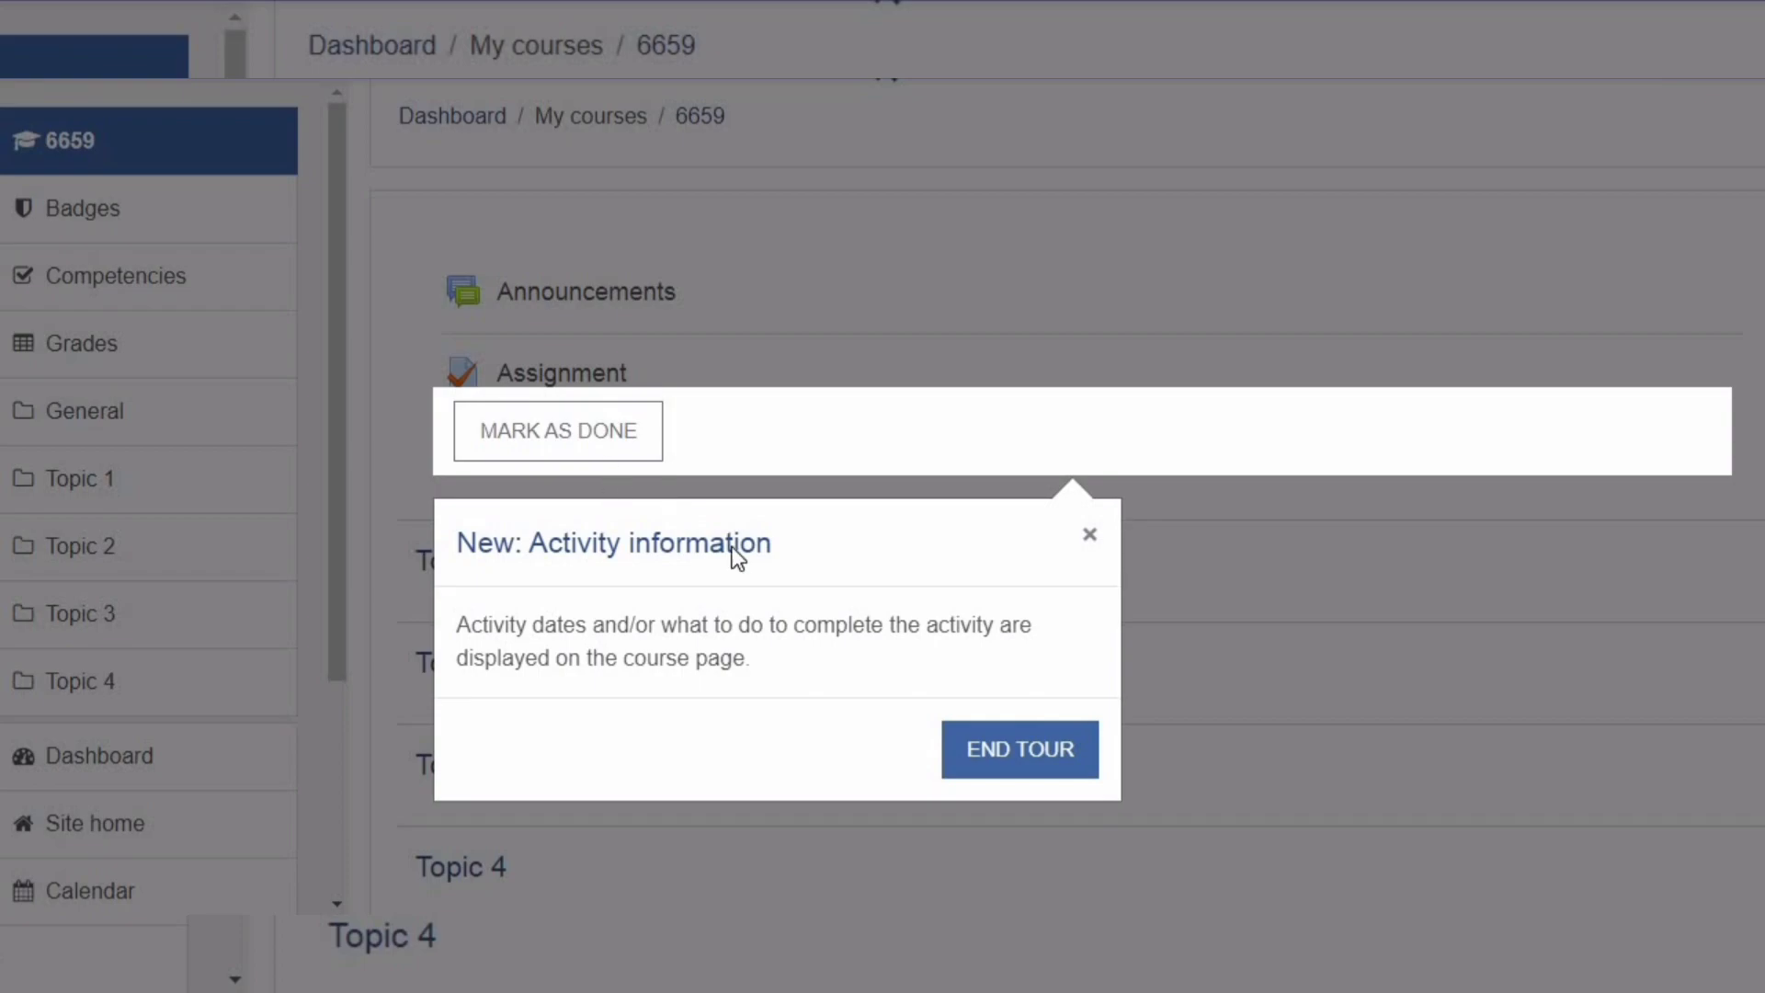
left_click(534, 441)
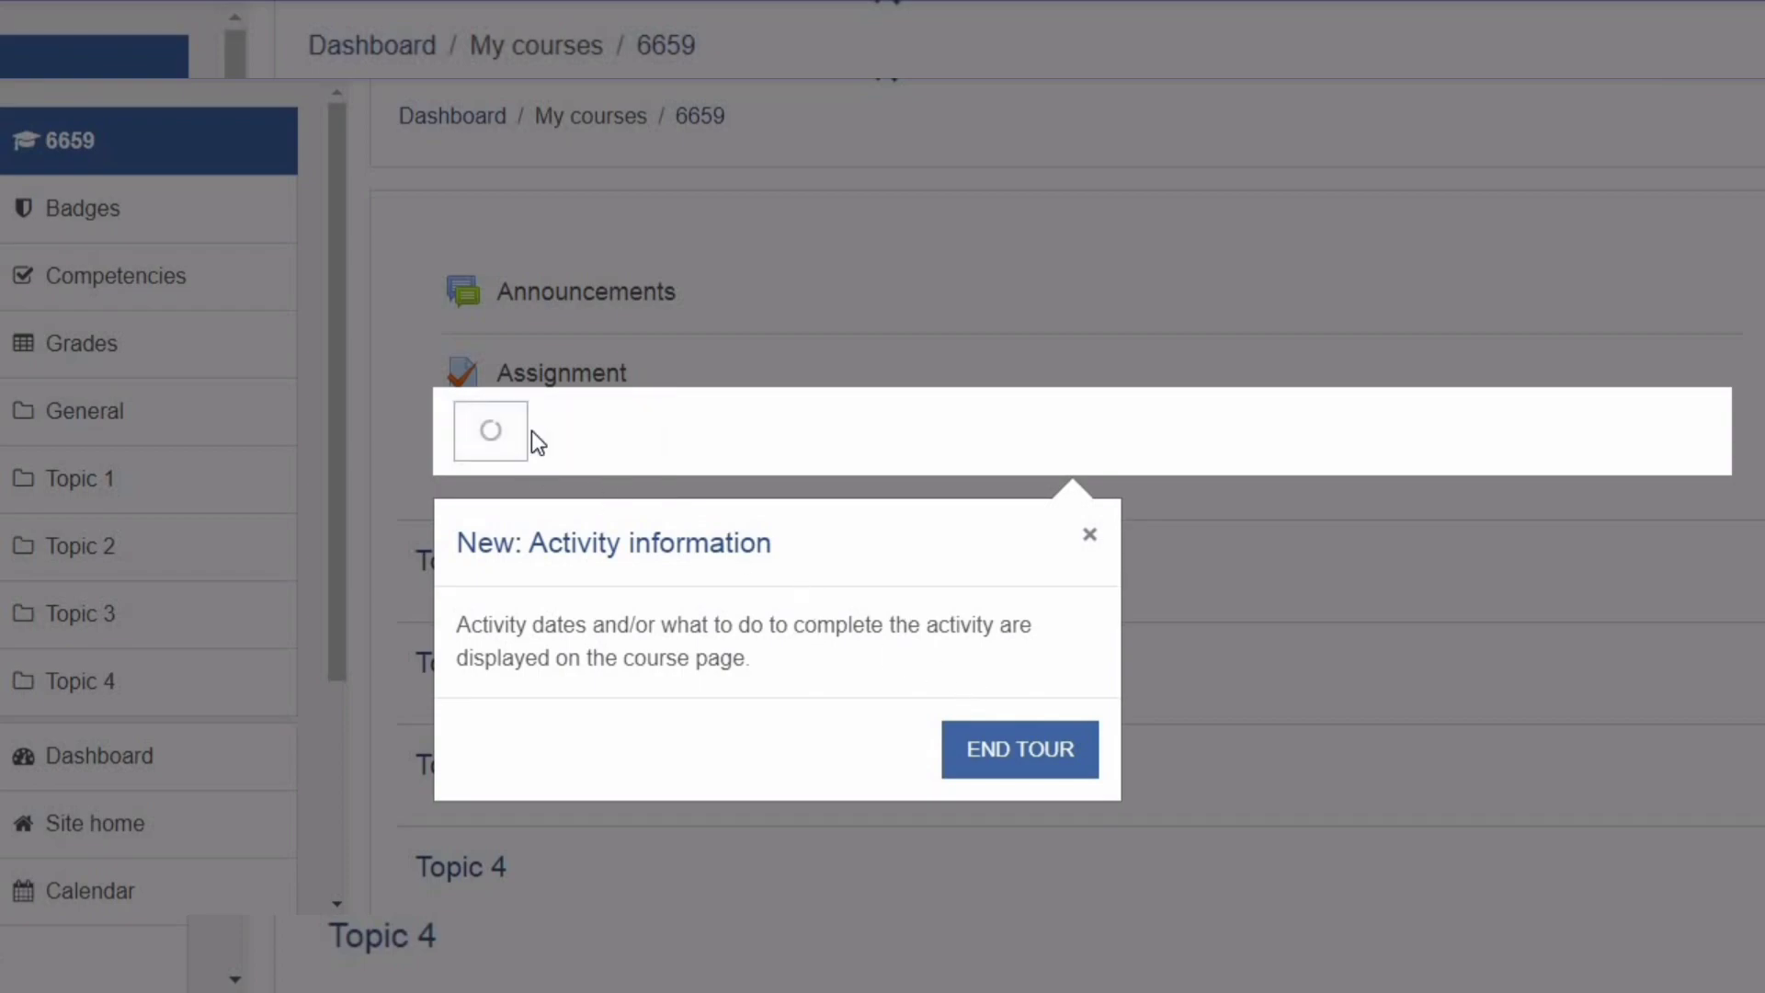
left_click(533, 441)
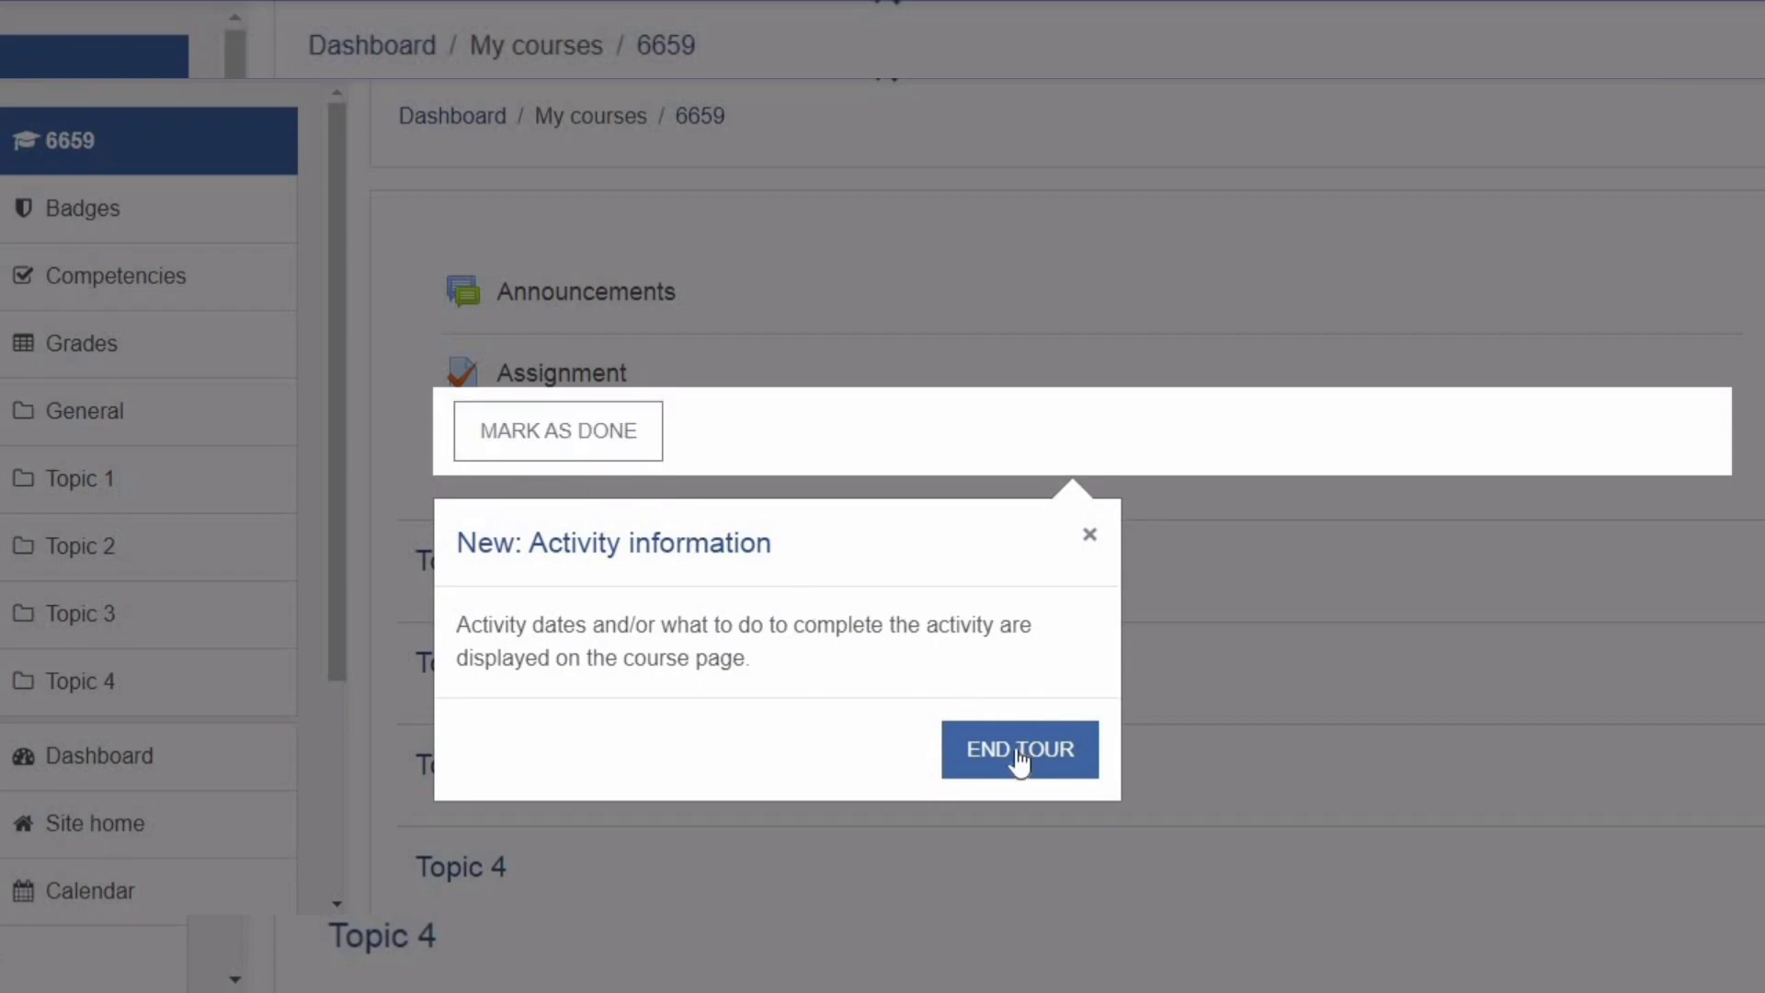
left_click(1090, 535)
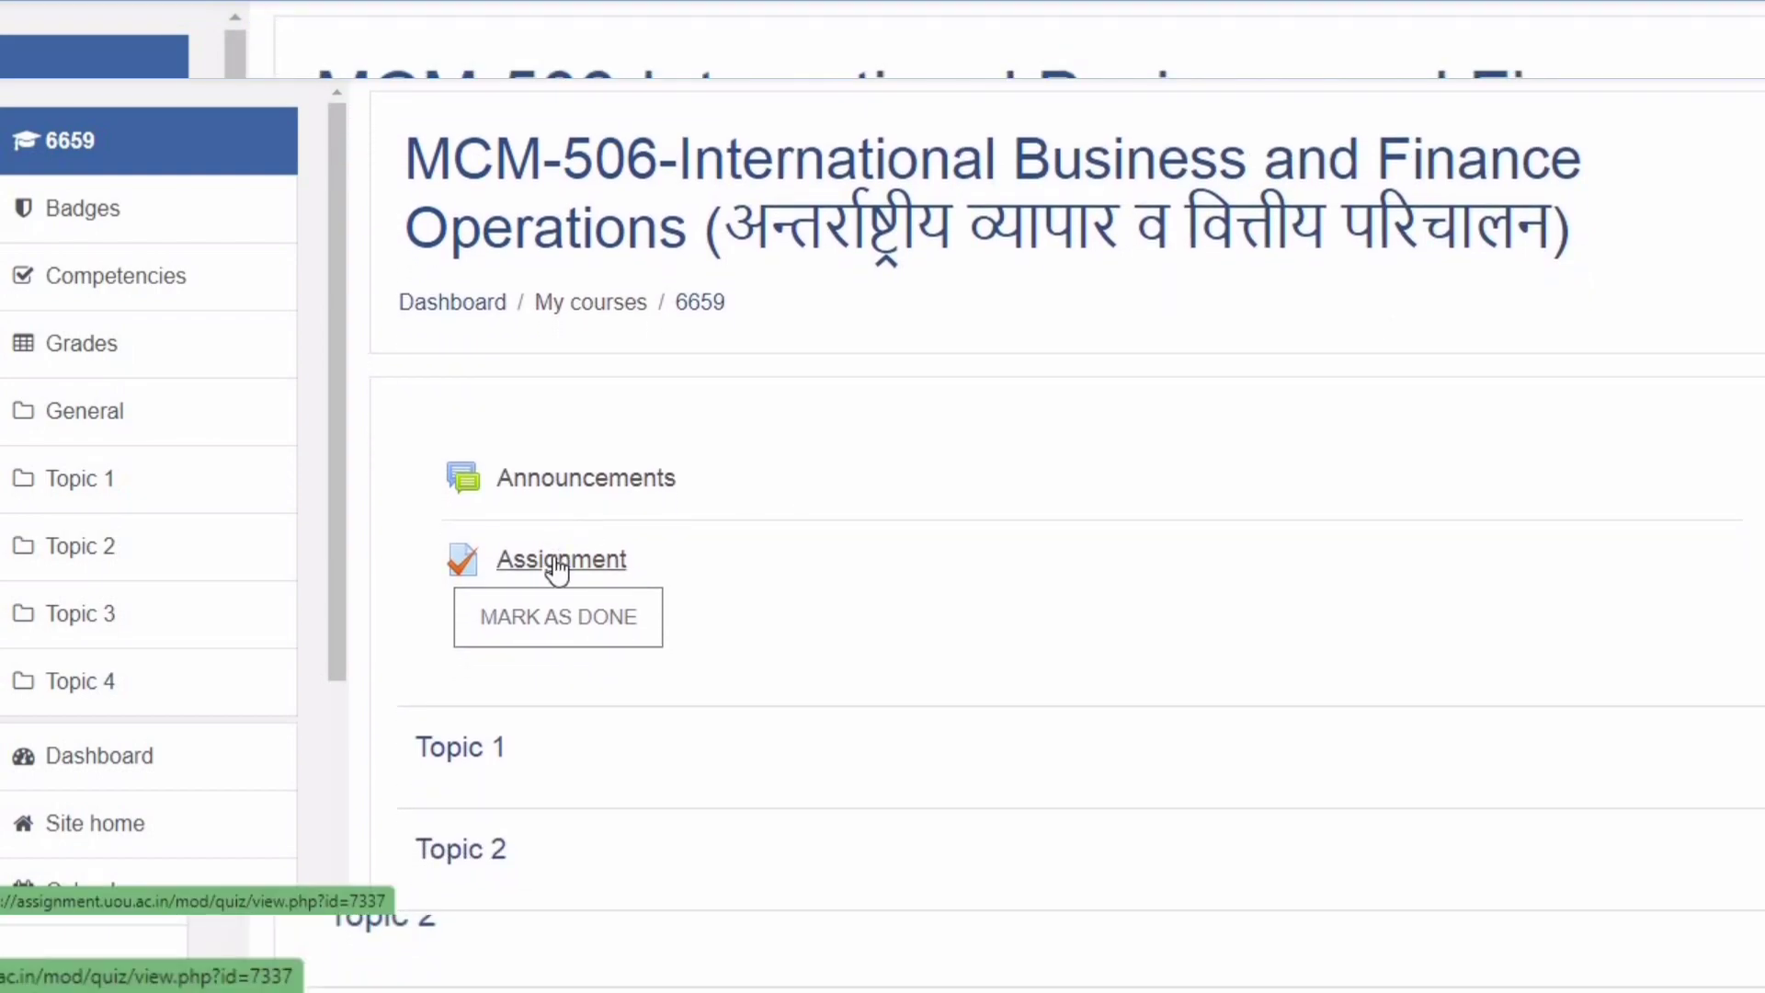
Step: View the MCM-506 Assignment quiz details with the tour dismissed, then return to the dashboard
left_click(556, 564)
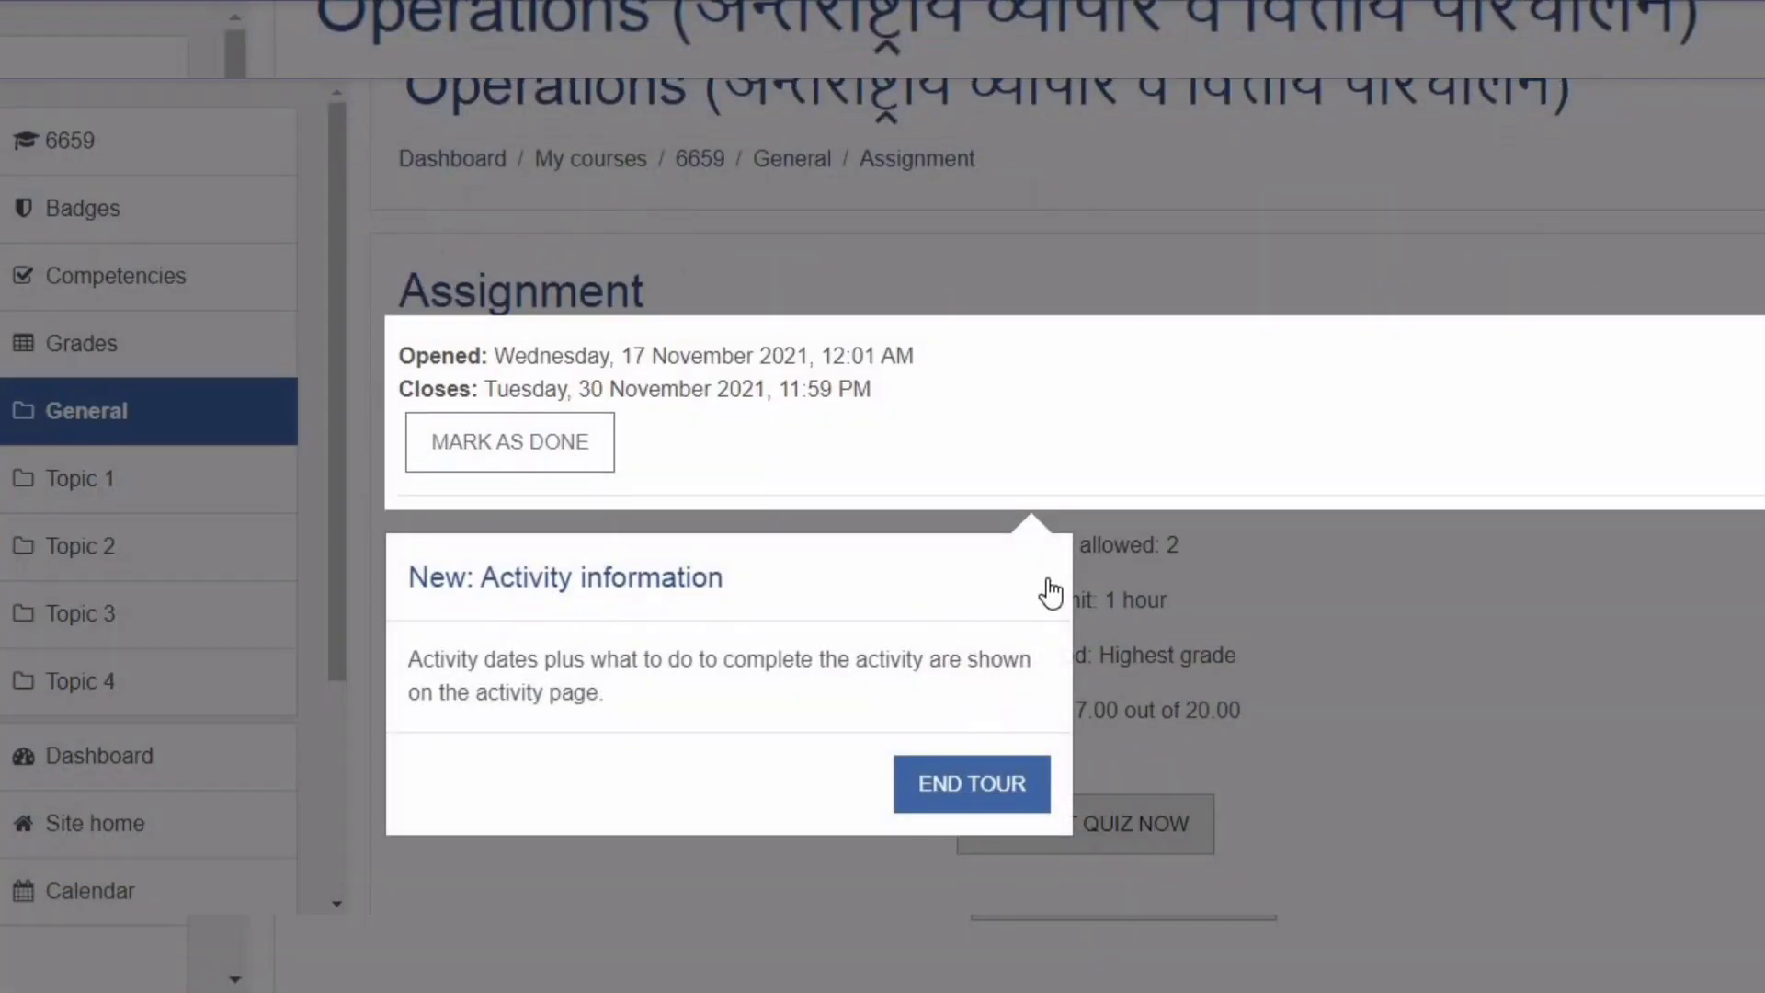
left_click(1041, 570)
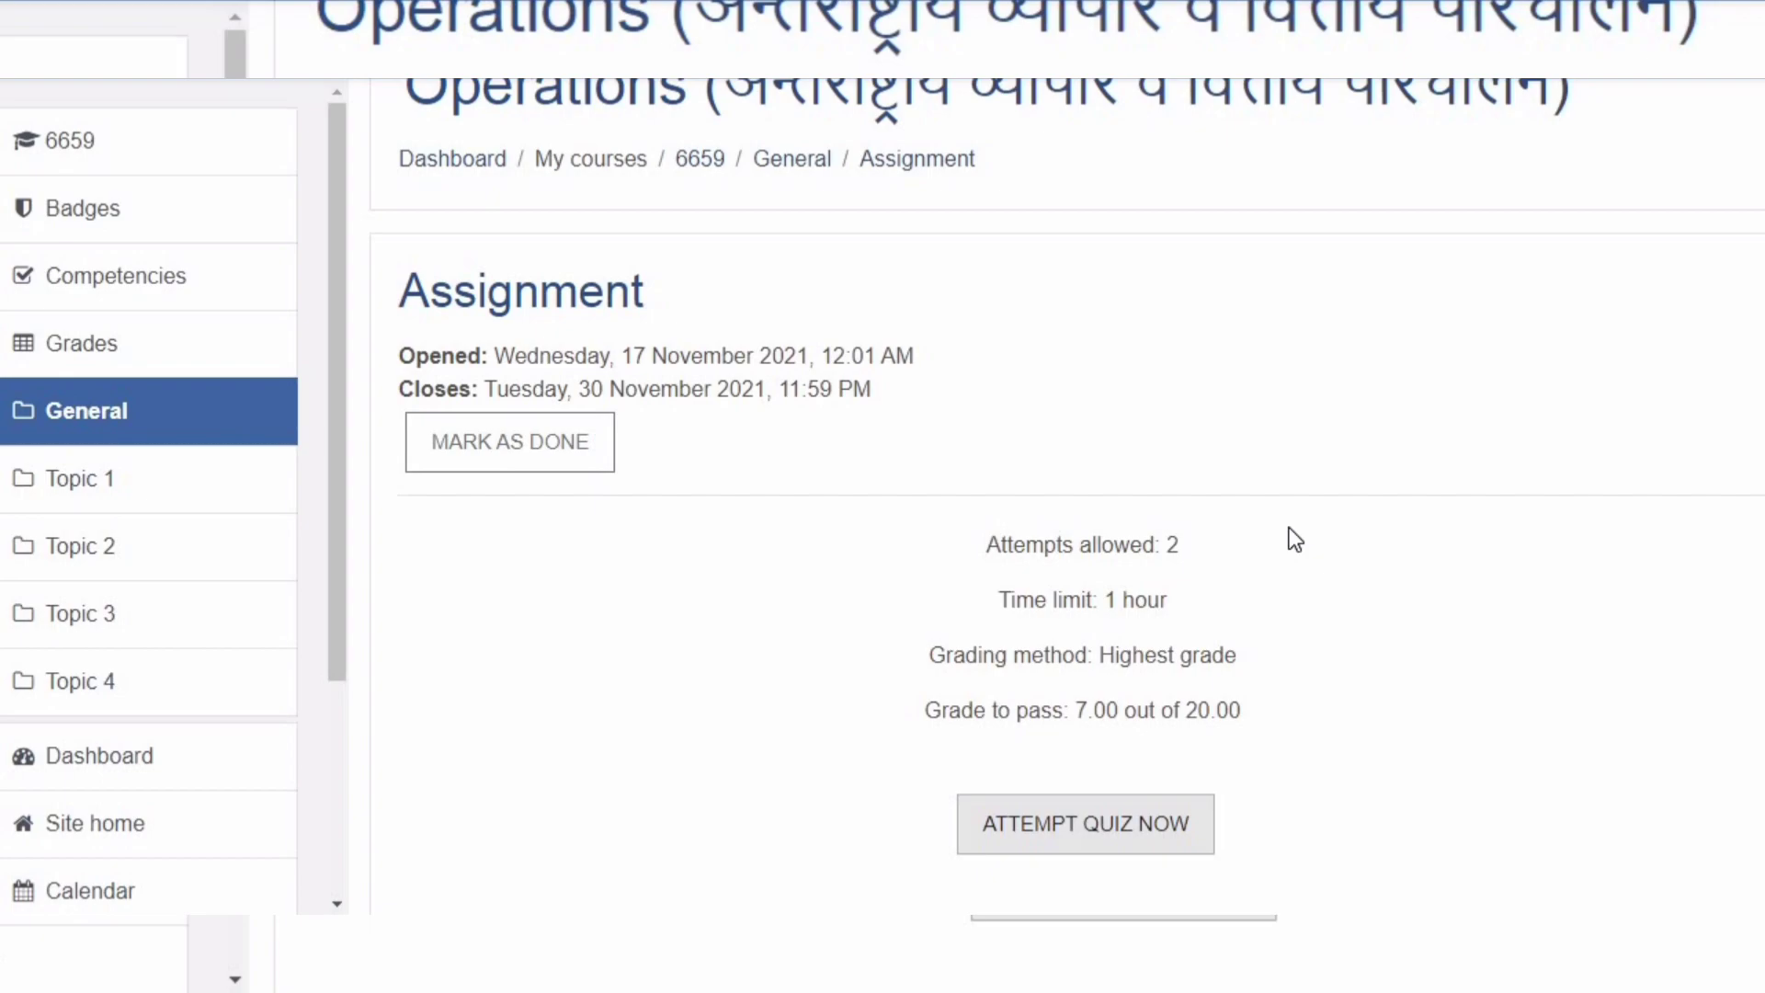
scroll(1621, 469, "down", 2)
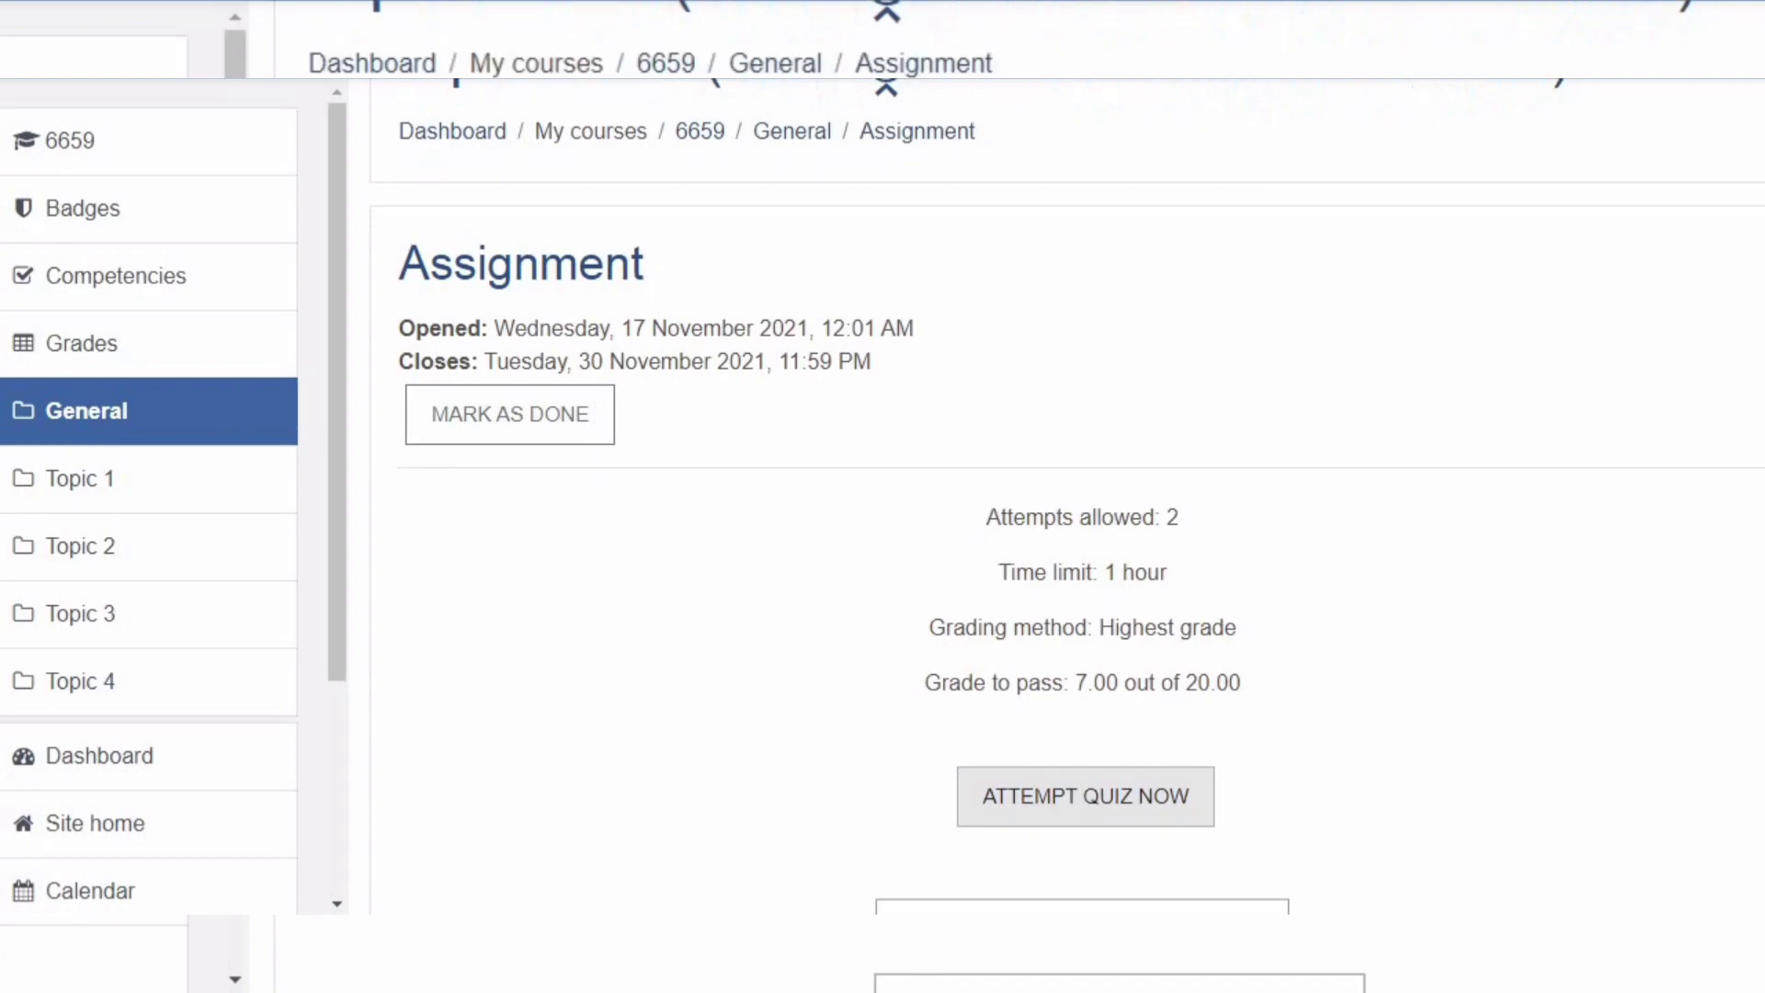
scroll(1035, 497, "down", 1)
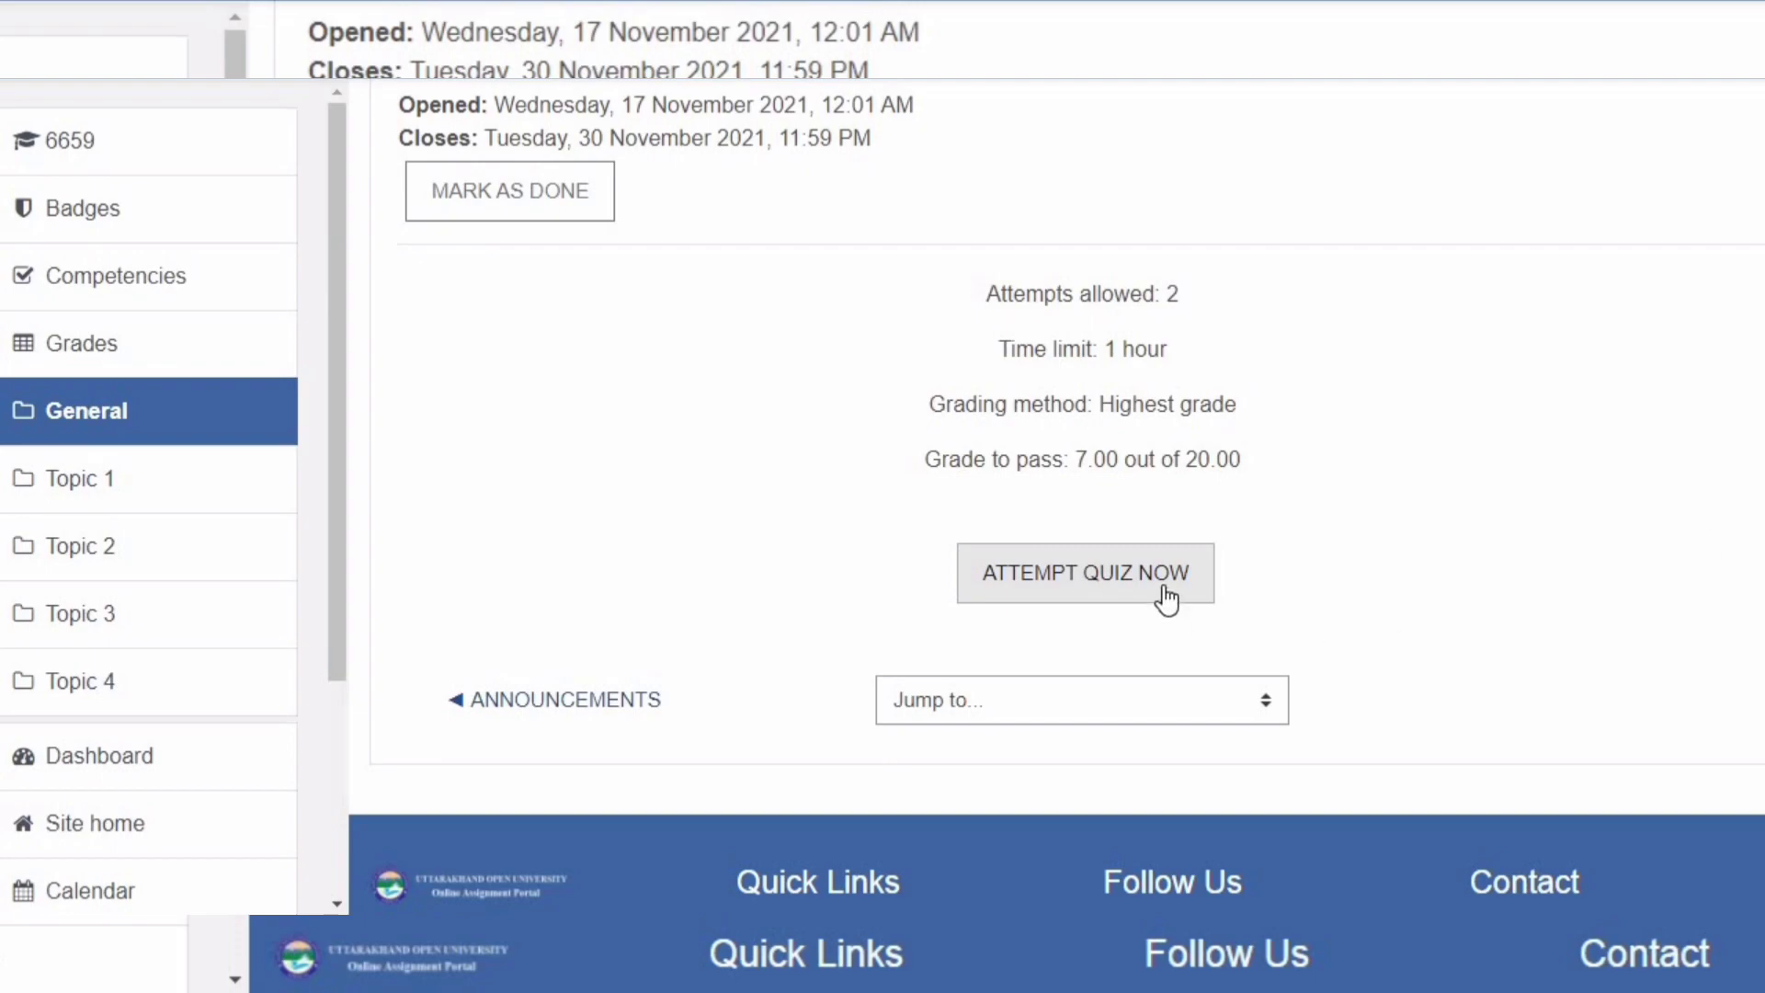
scroll(1014, 599, "up", 1)
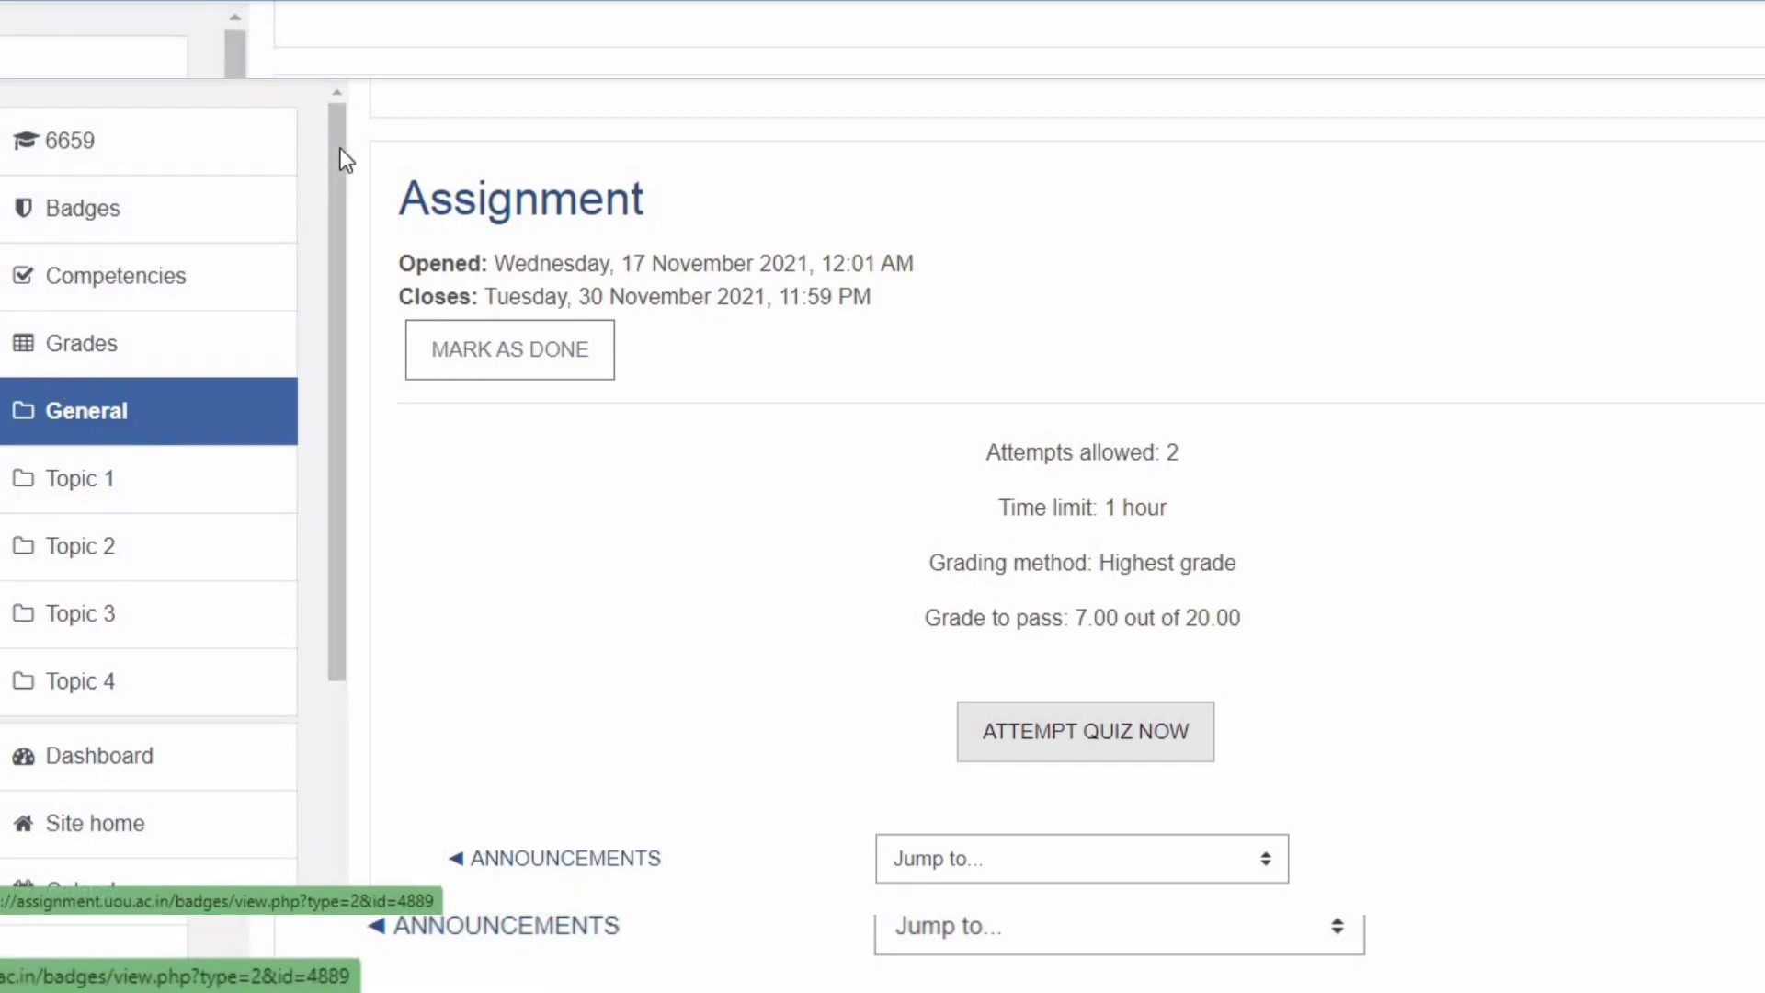
double_click(326, 275)
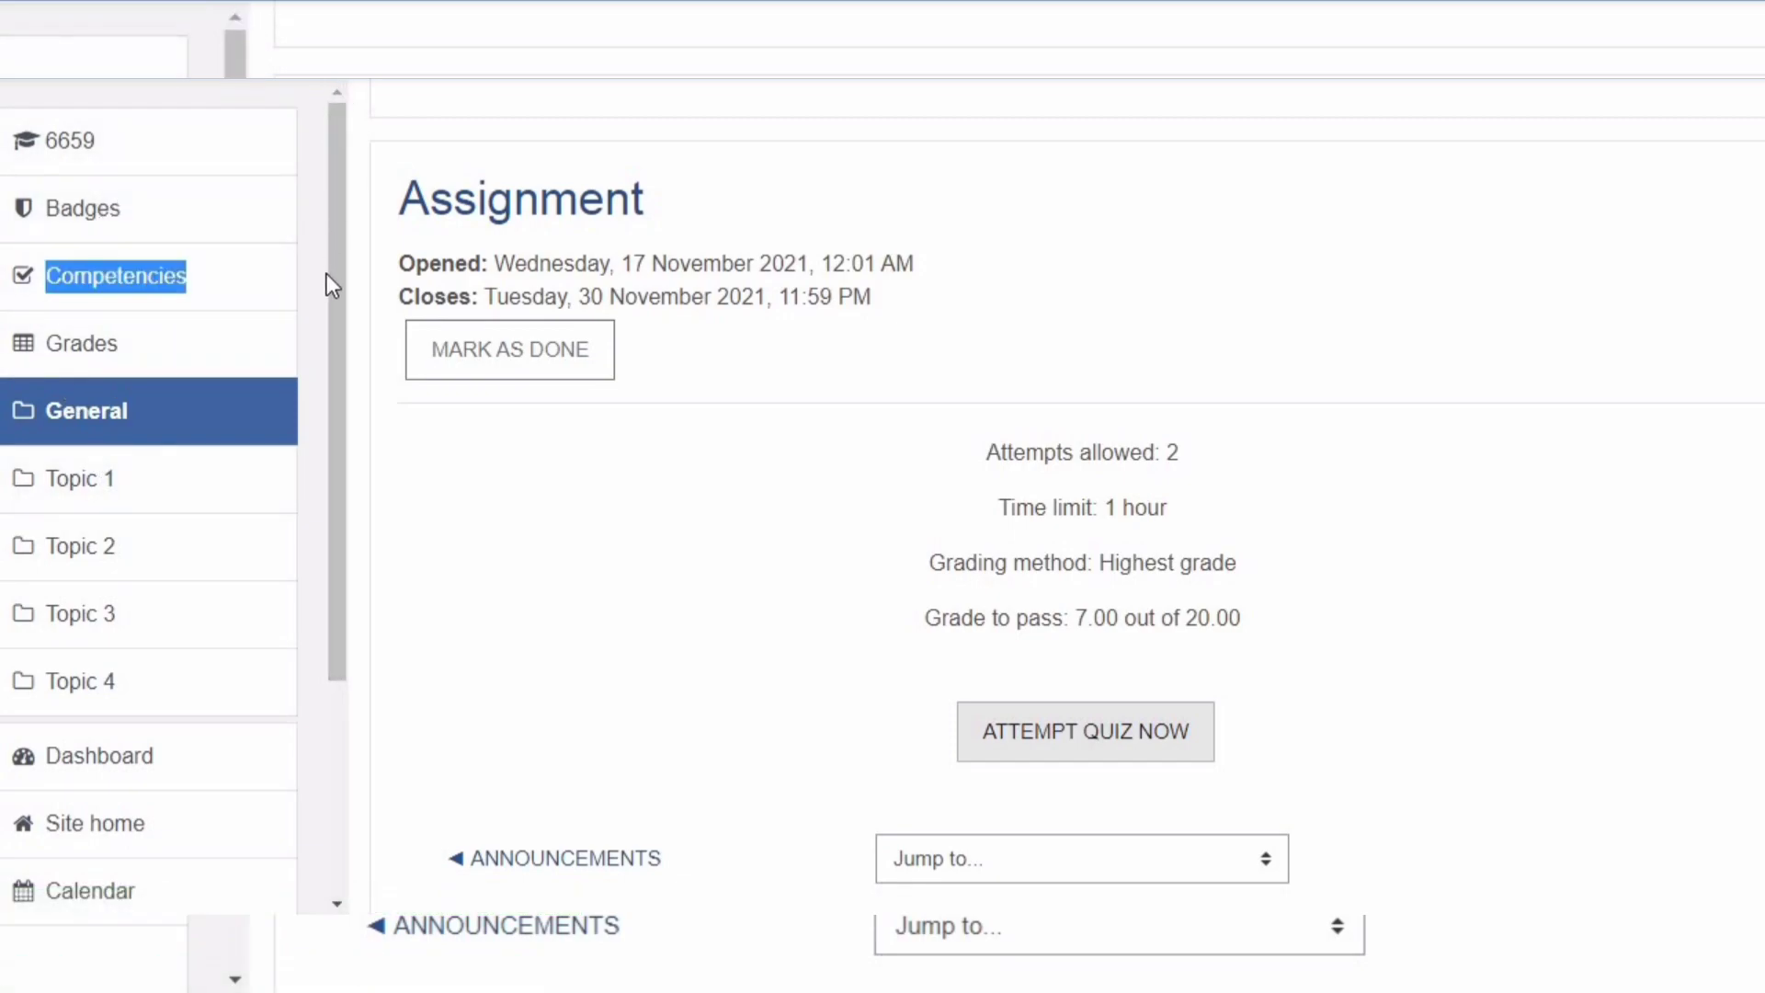
left_click(82, 773)
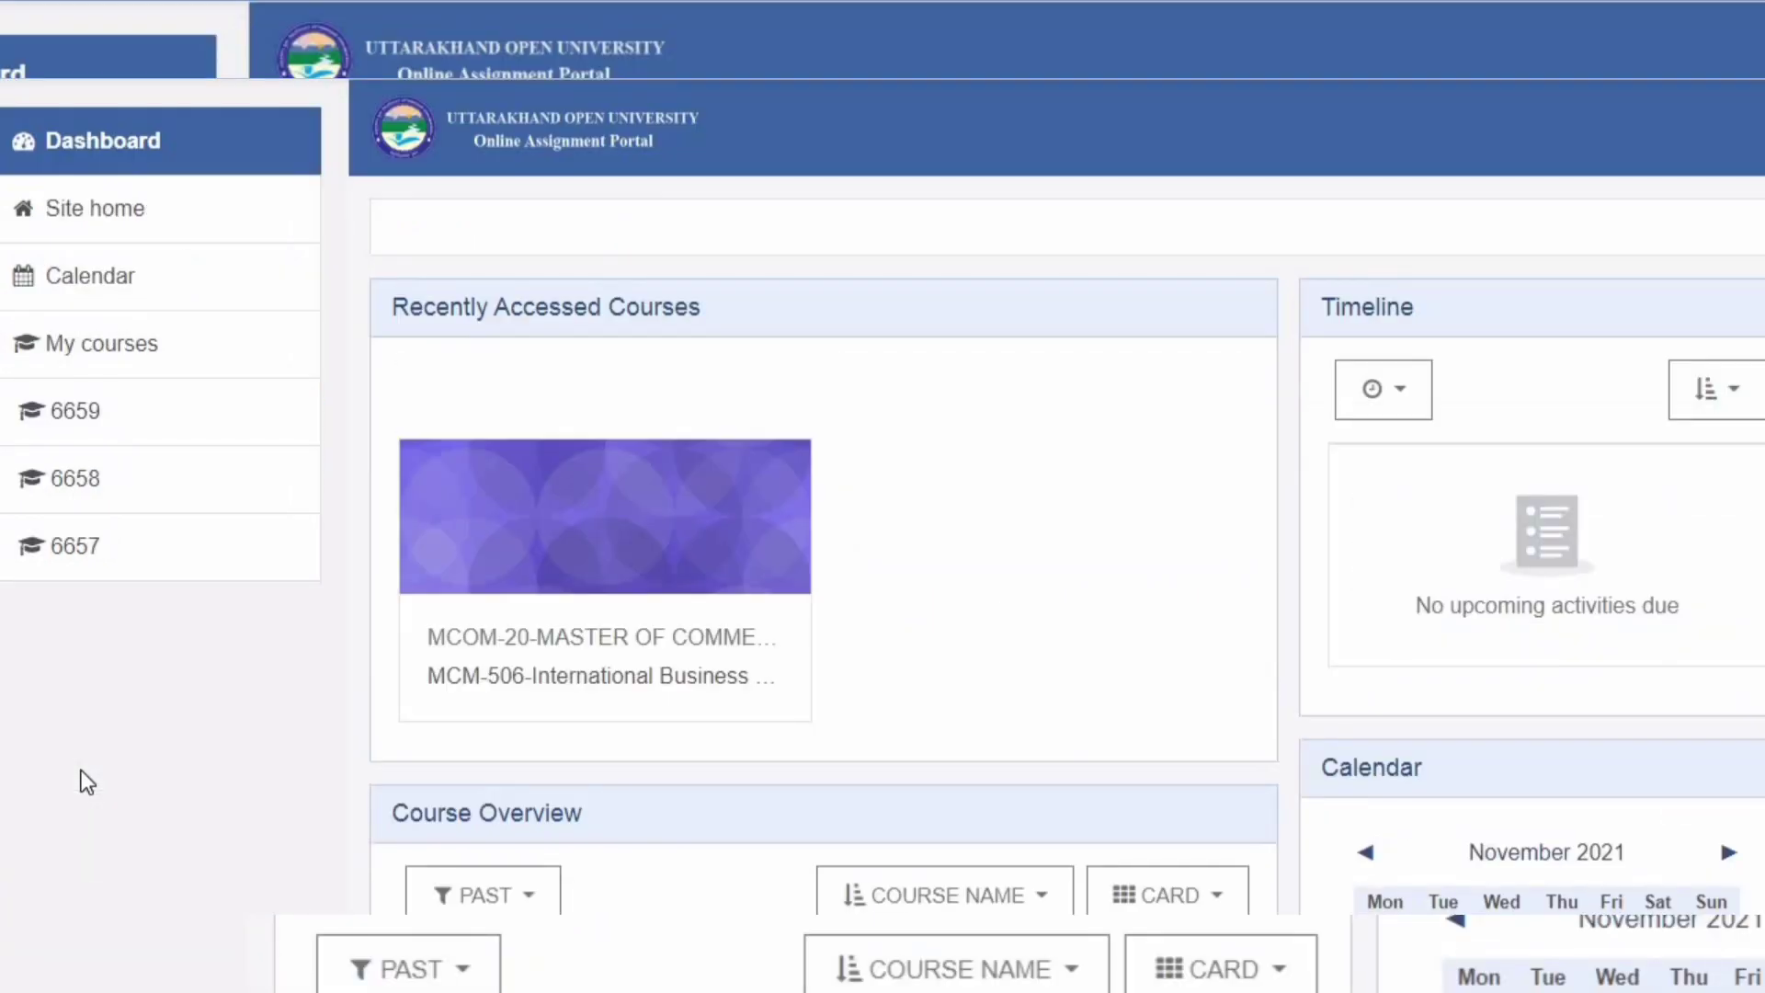
scroll(1007, 552, "down", 1)
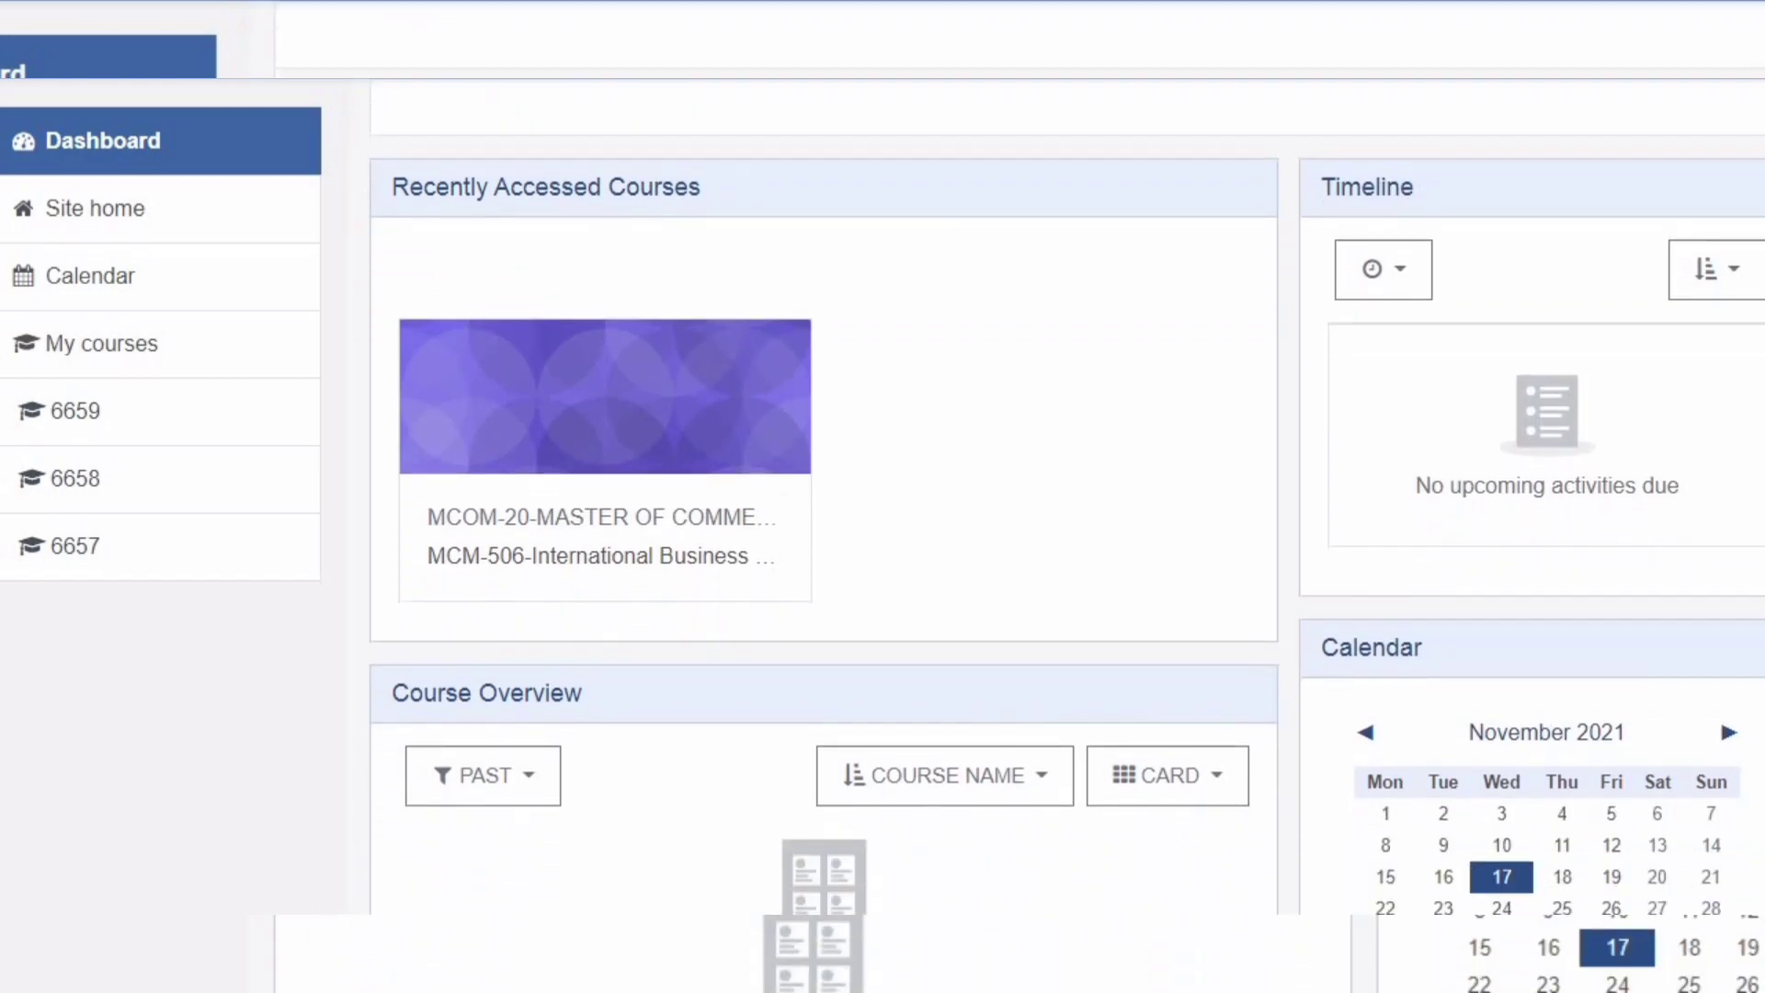
scroll(535, 470, "down", 2)
scroll(535, 471, "up", 2)
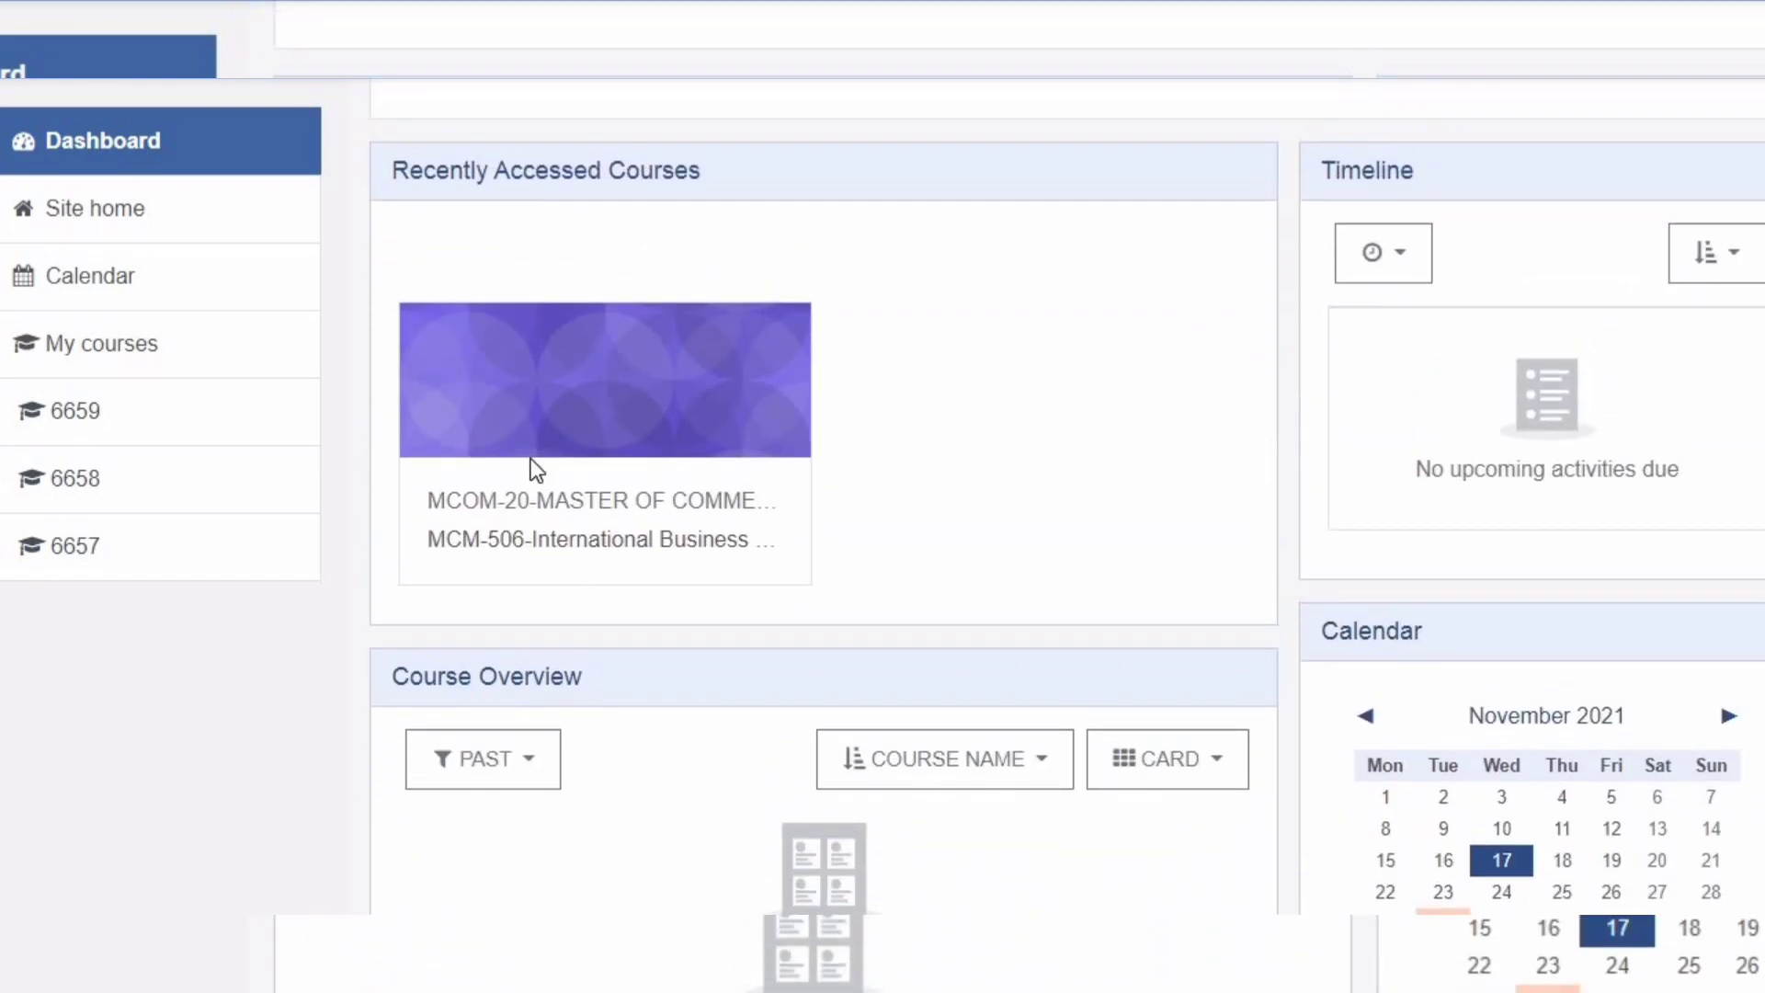
Step: Open course 6658 (MCM-505) and its Assignment quiz page
left_click(80, 486)
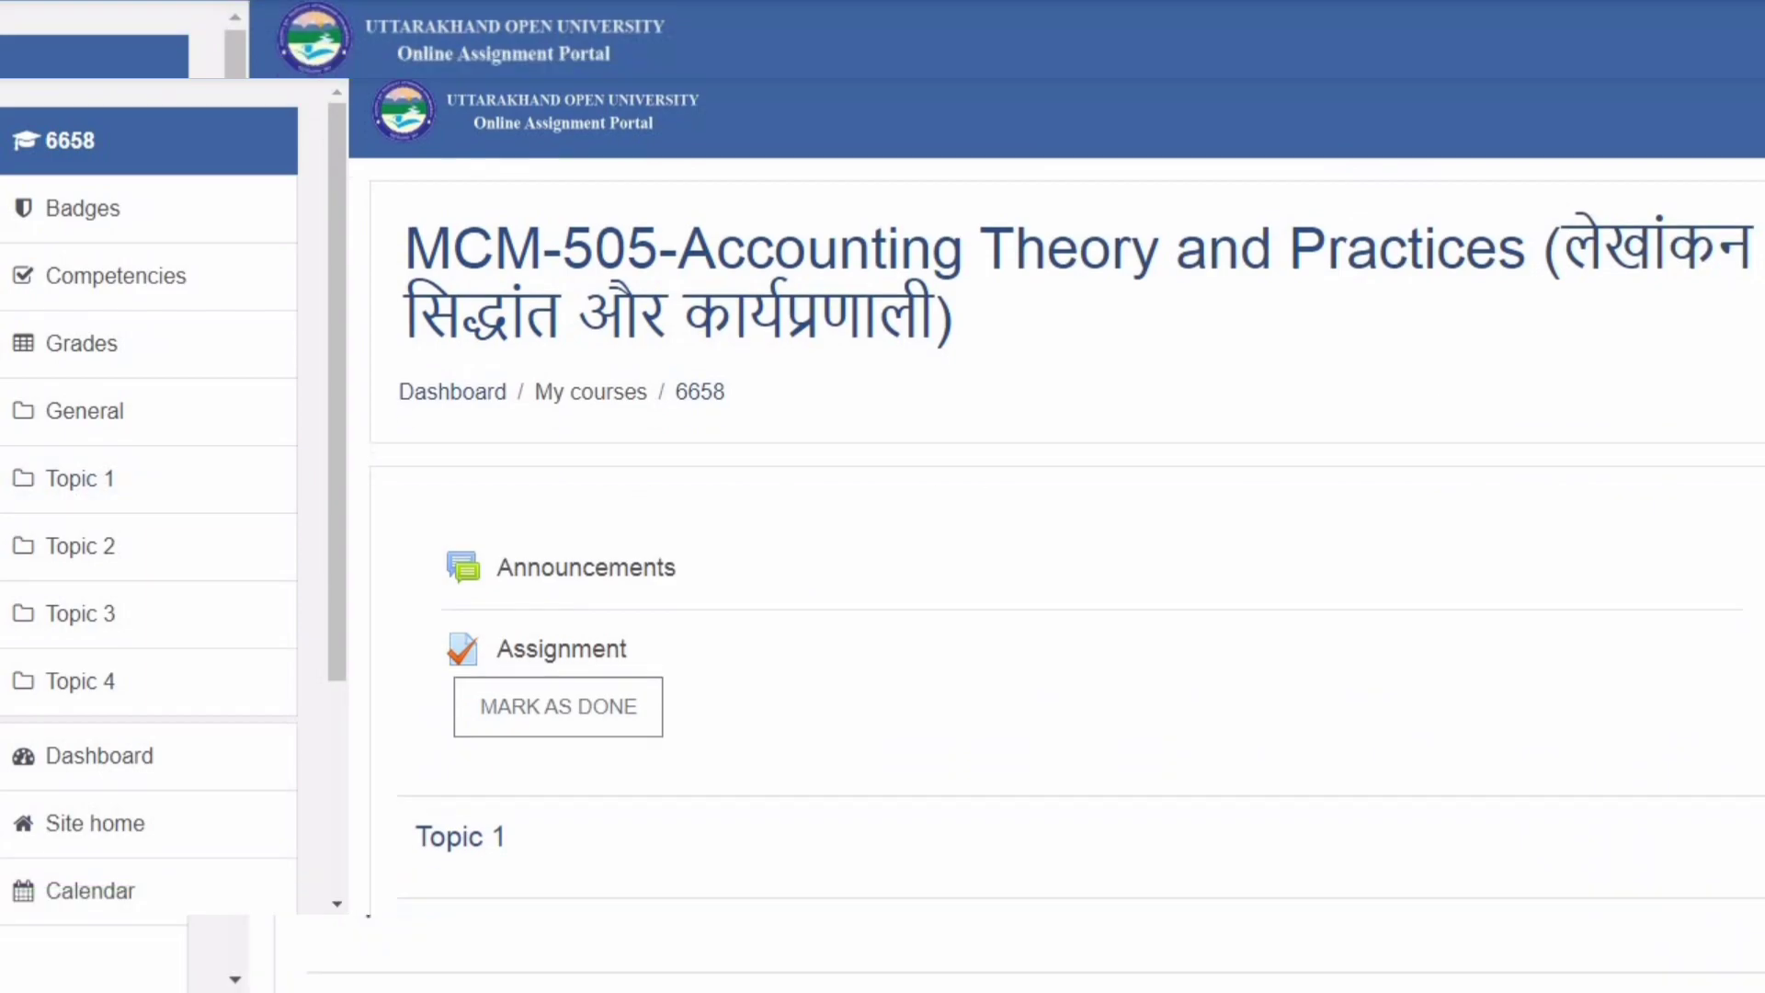
scroll(1048, 551, "down", 5)
scroll(1048, 551, "up", 4)
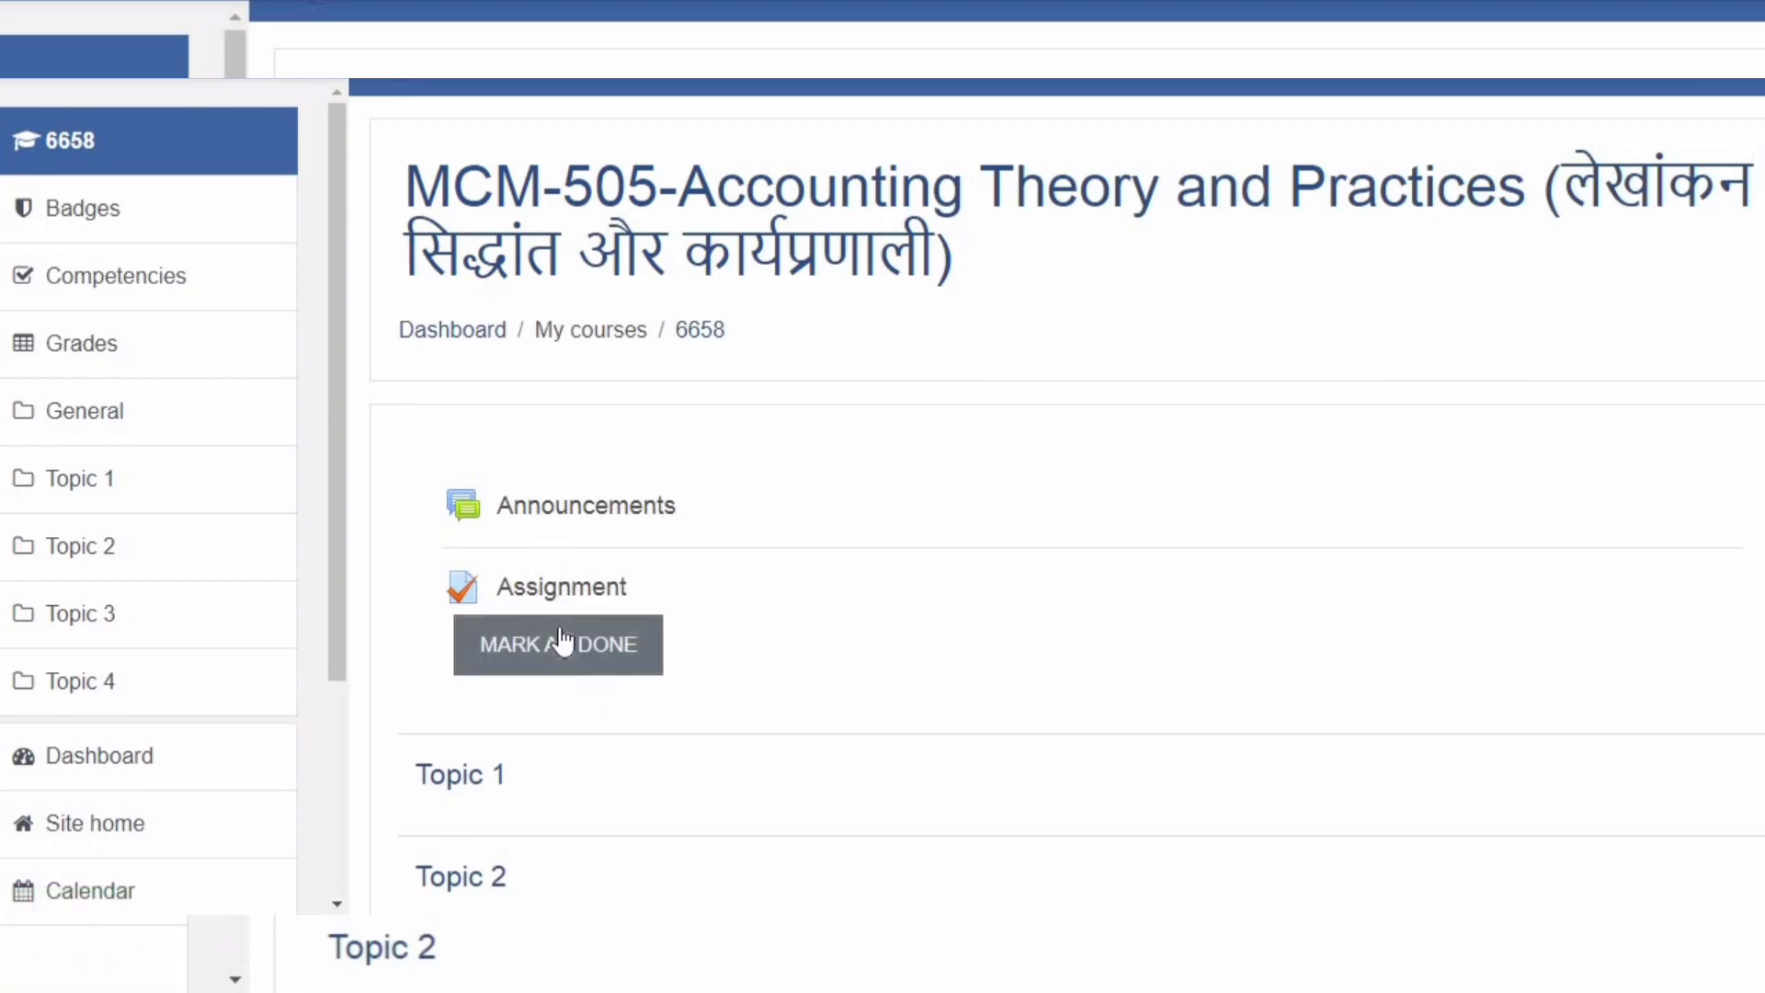
left_click(571, 590)
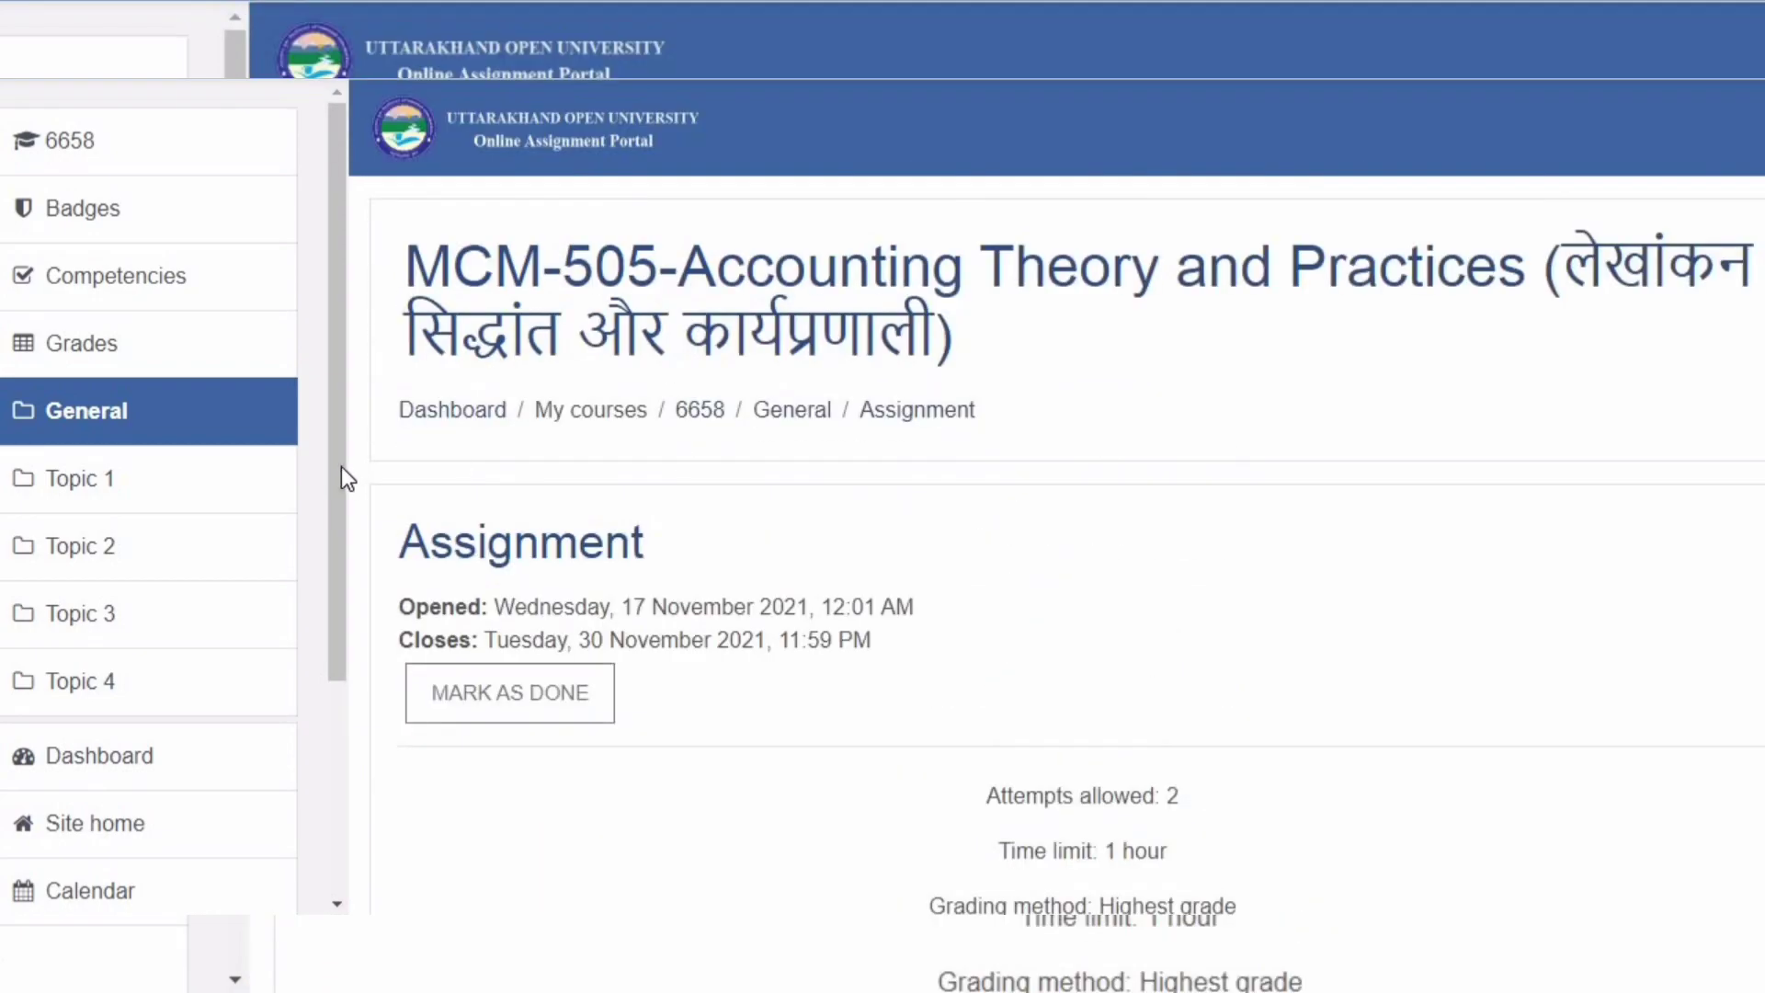
mouse_move(341, 476)
left_mouse_down()
mouse_move(380, 666)
mouse_move(407, 430)
left_mouse_up()
scroll(1163, 488, "down", 3)
scroll(1048, 524, "down", 1)
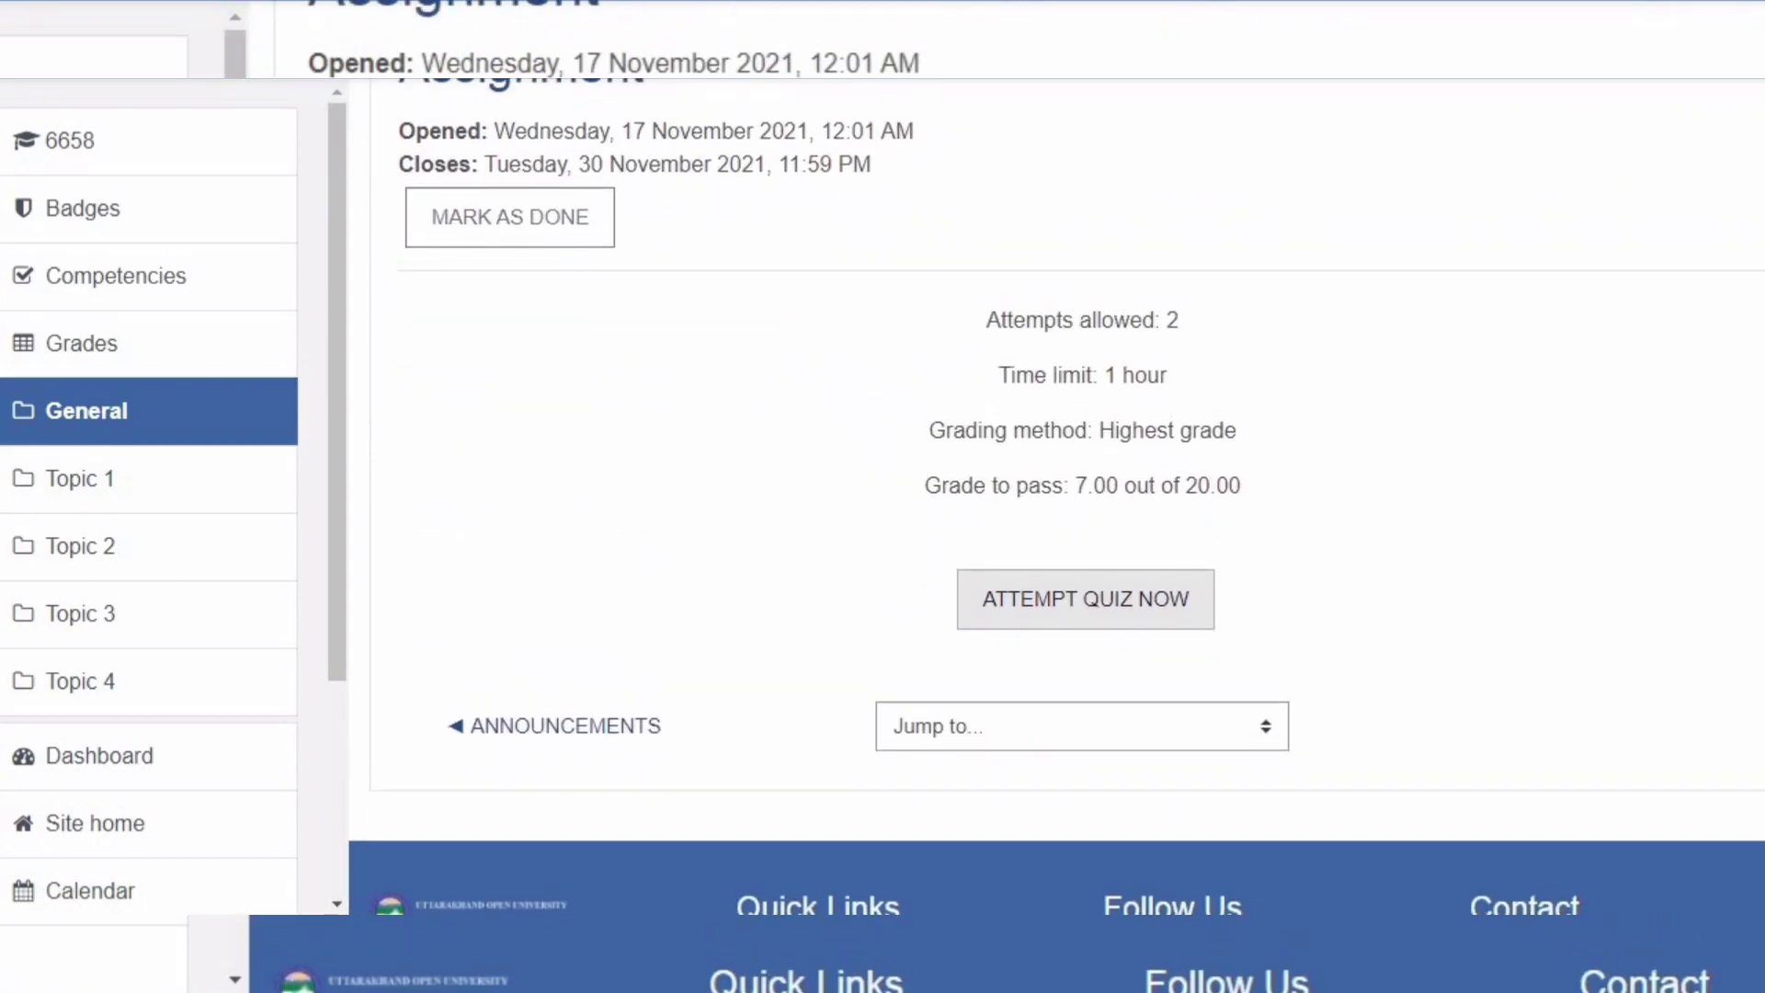
scroll(1049, 525, "up", 1)
scroll(847, 337, "up", 3)
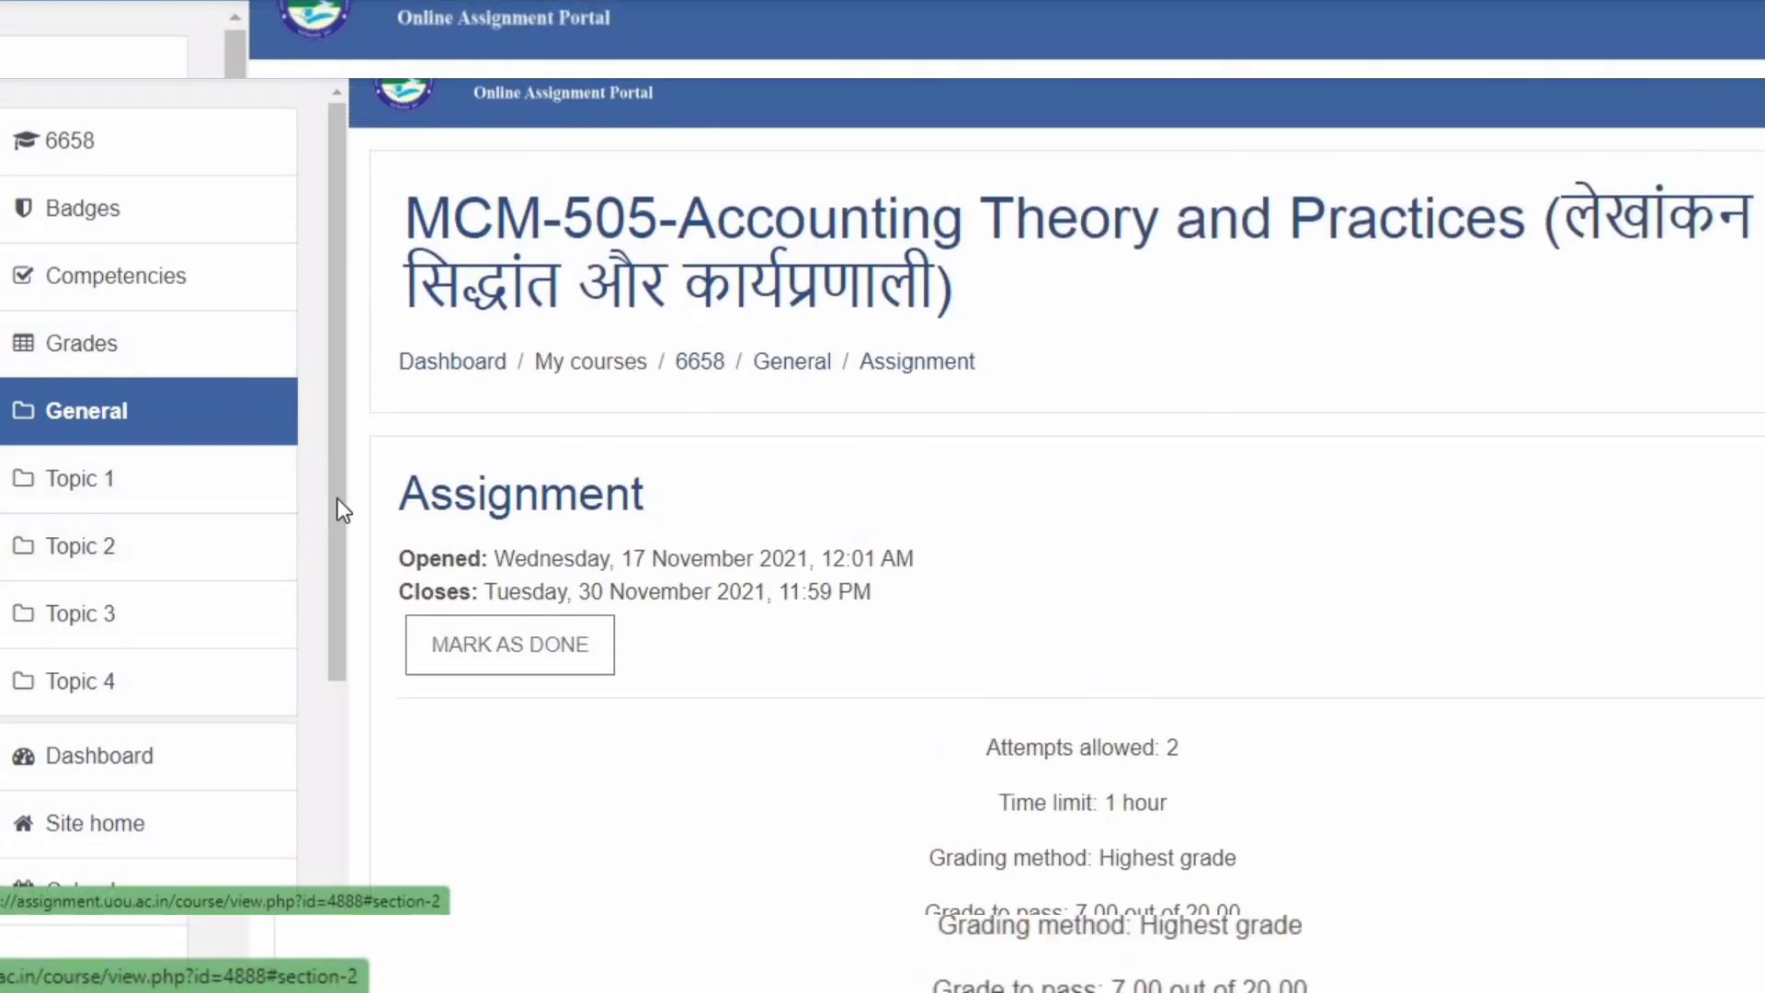
scroll(337, 498, "down", 2)
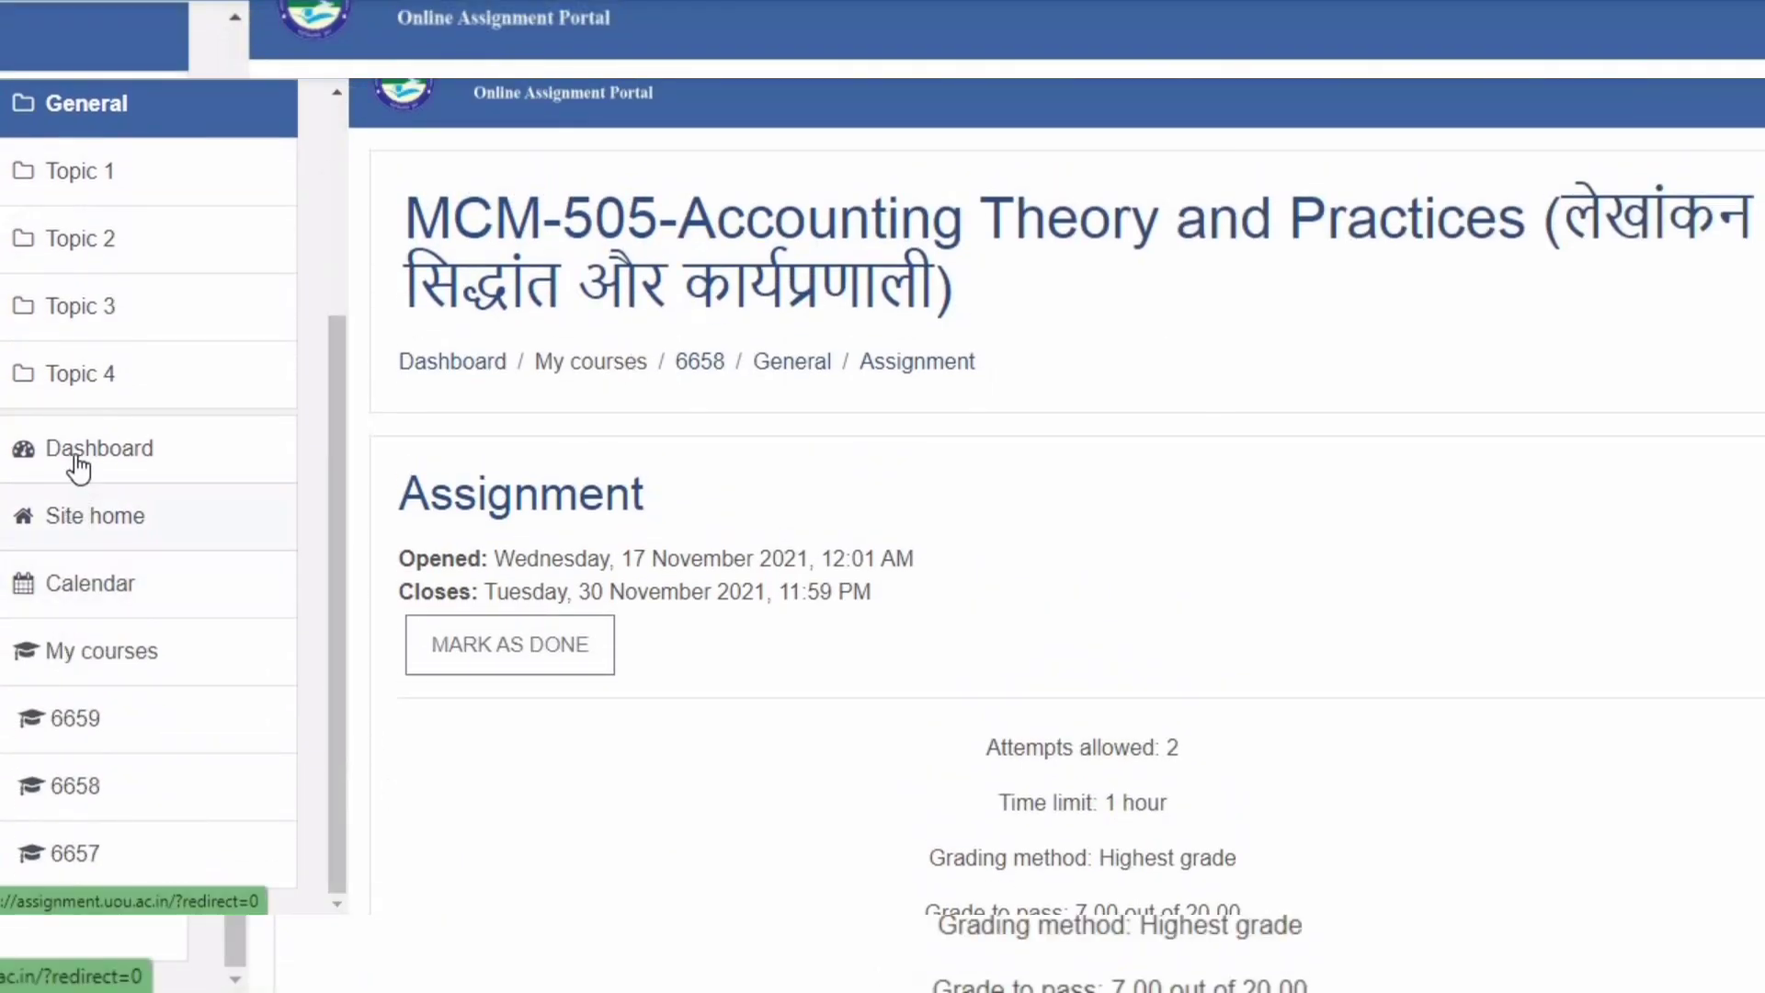
Step: Reopen course 6659 (MCM-506) from the dashboard, leave the Assignment unmarked, and dismiss the tour
left_click(76, 469)
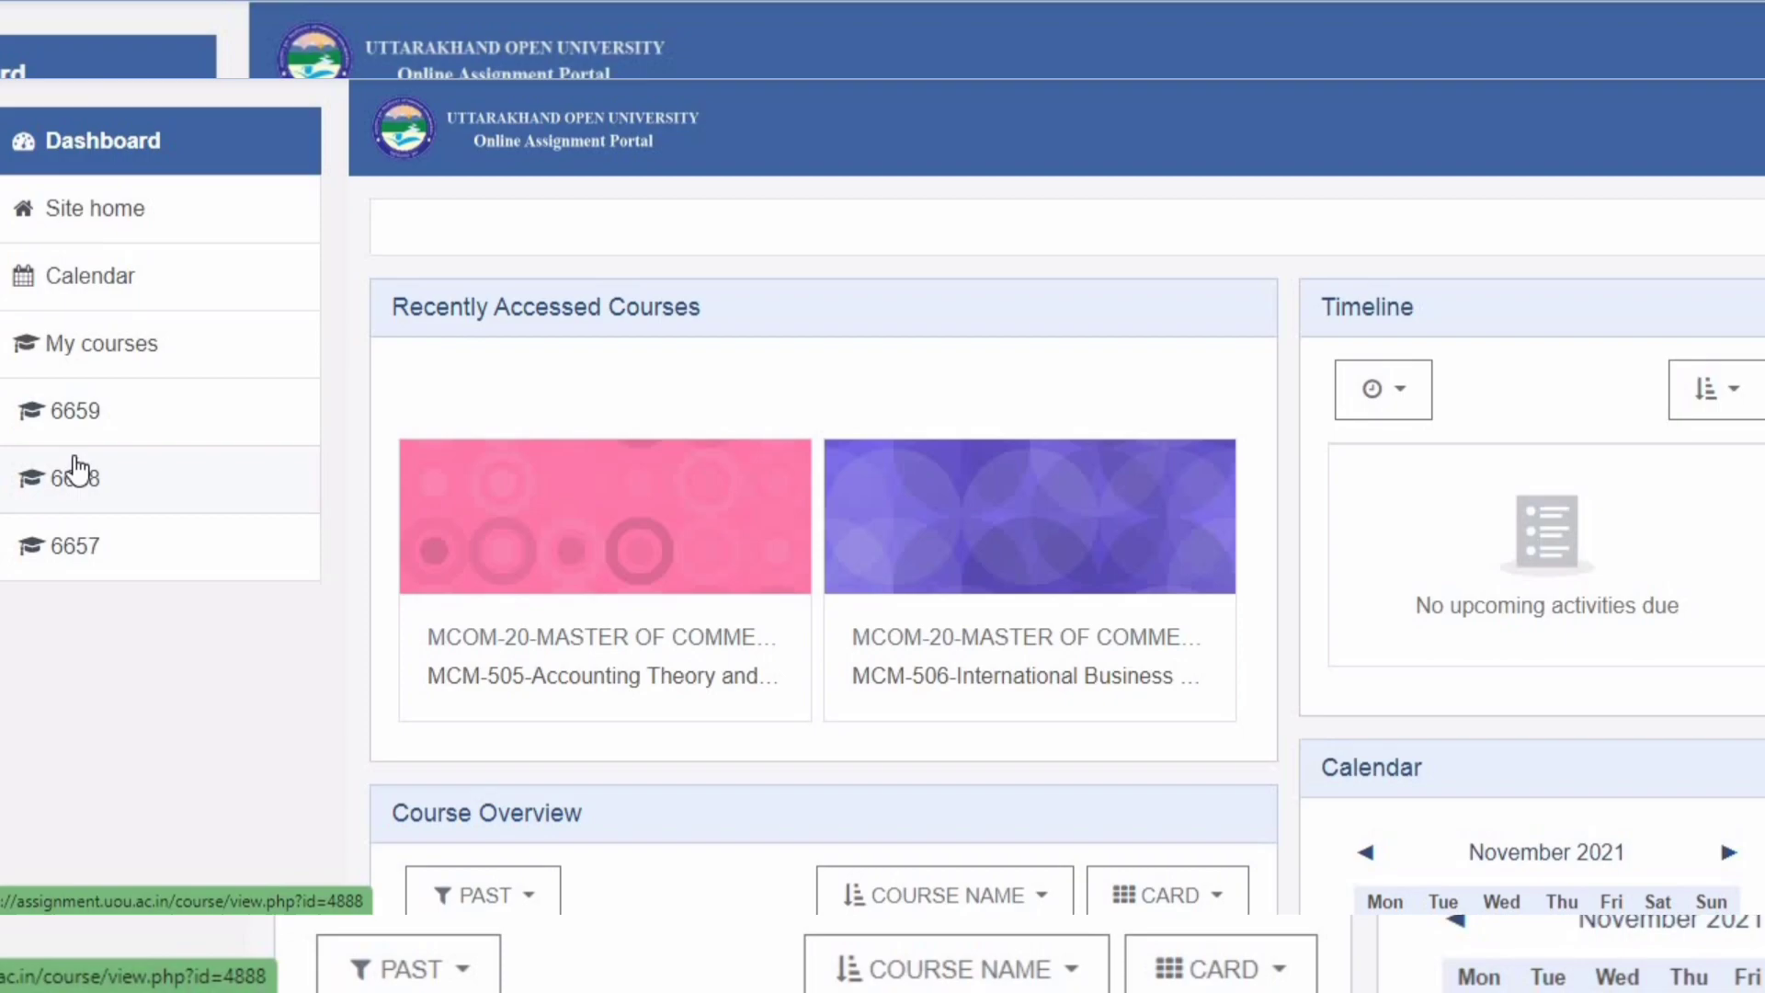
left_click(104, 555)
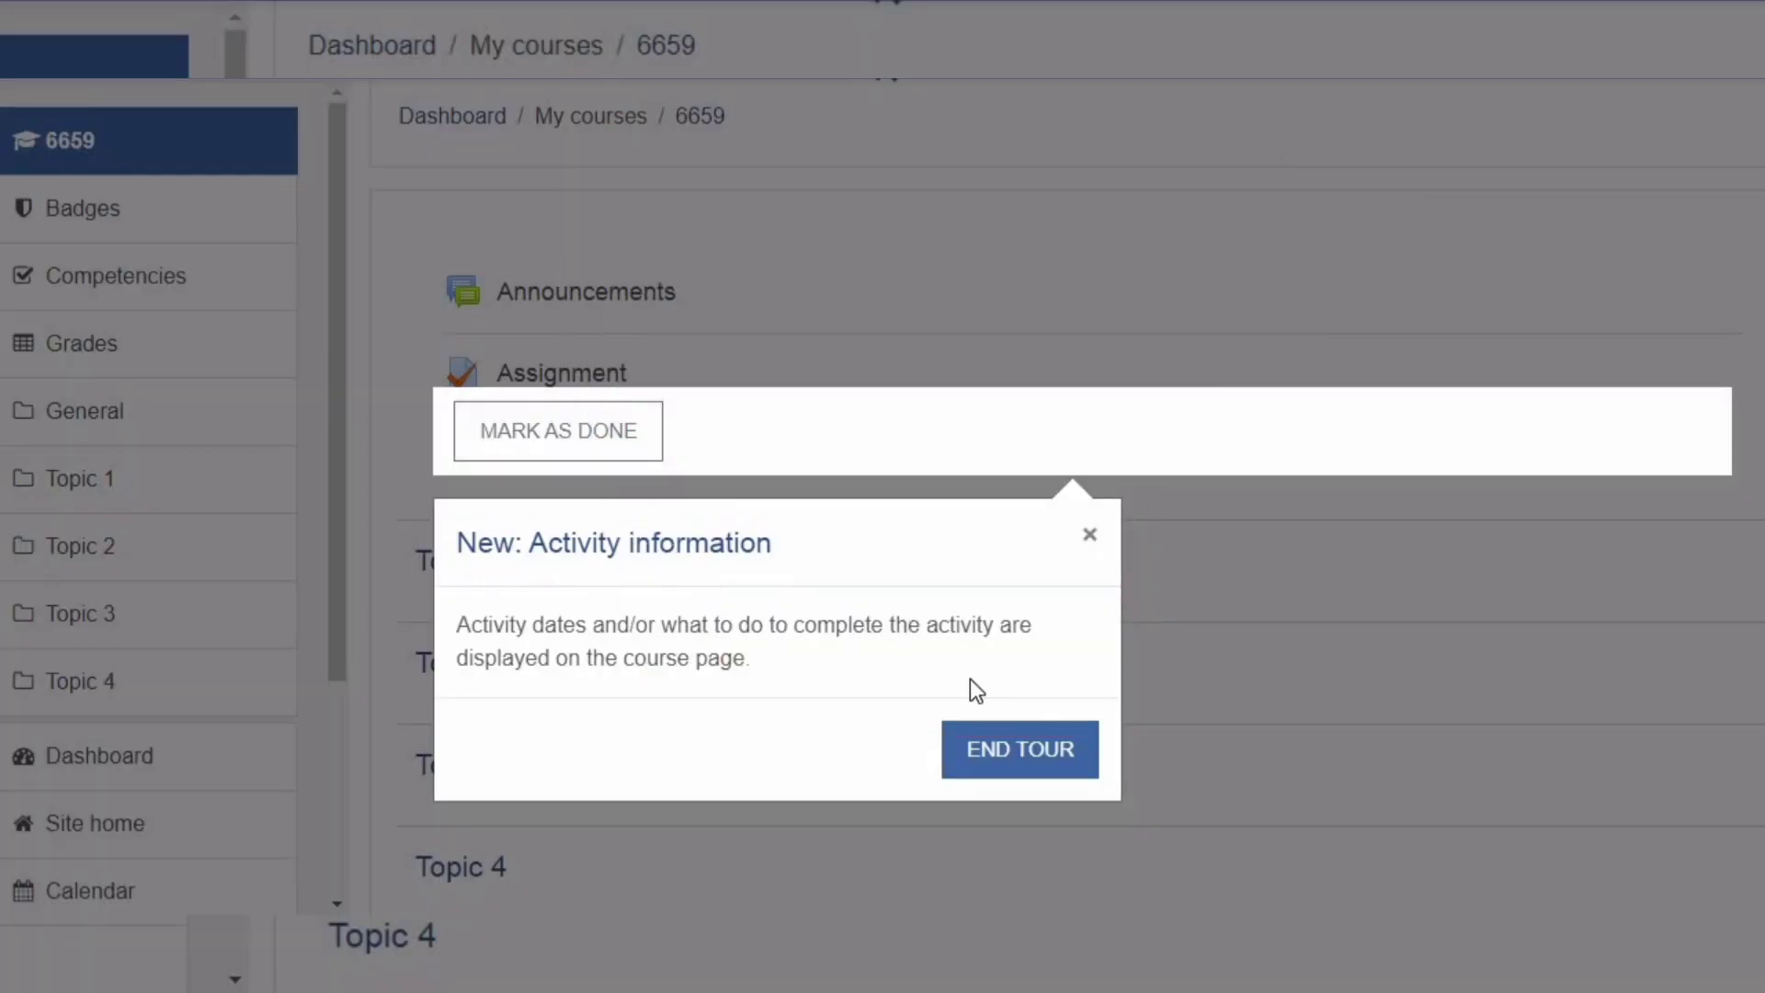
left_click(534, 439)
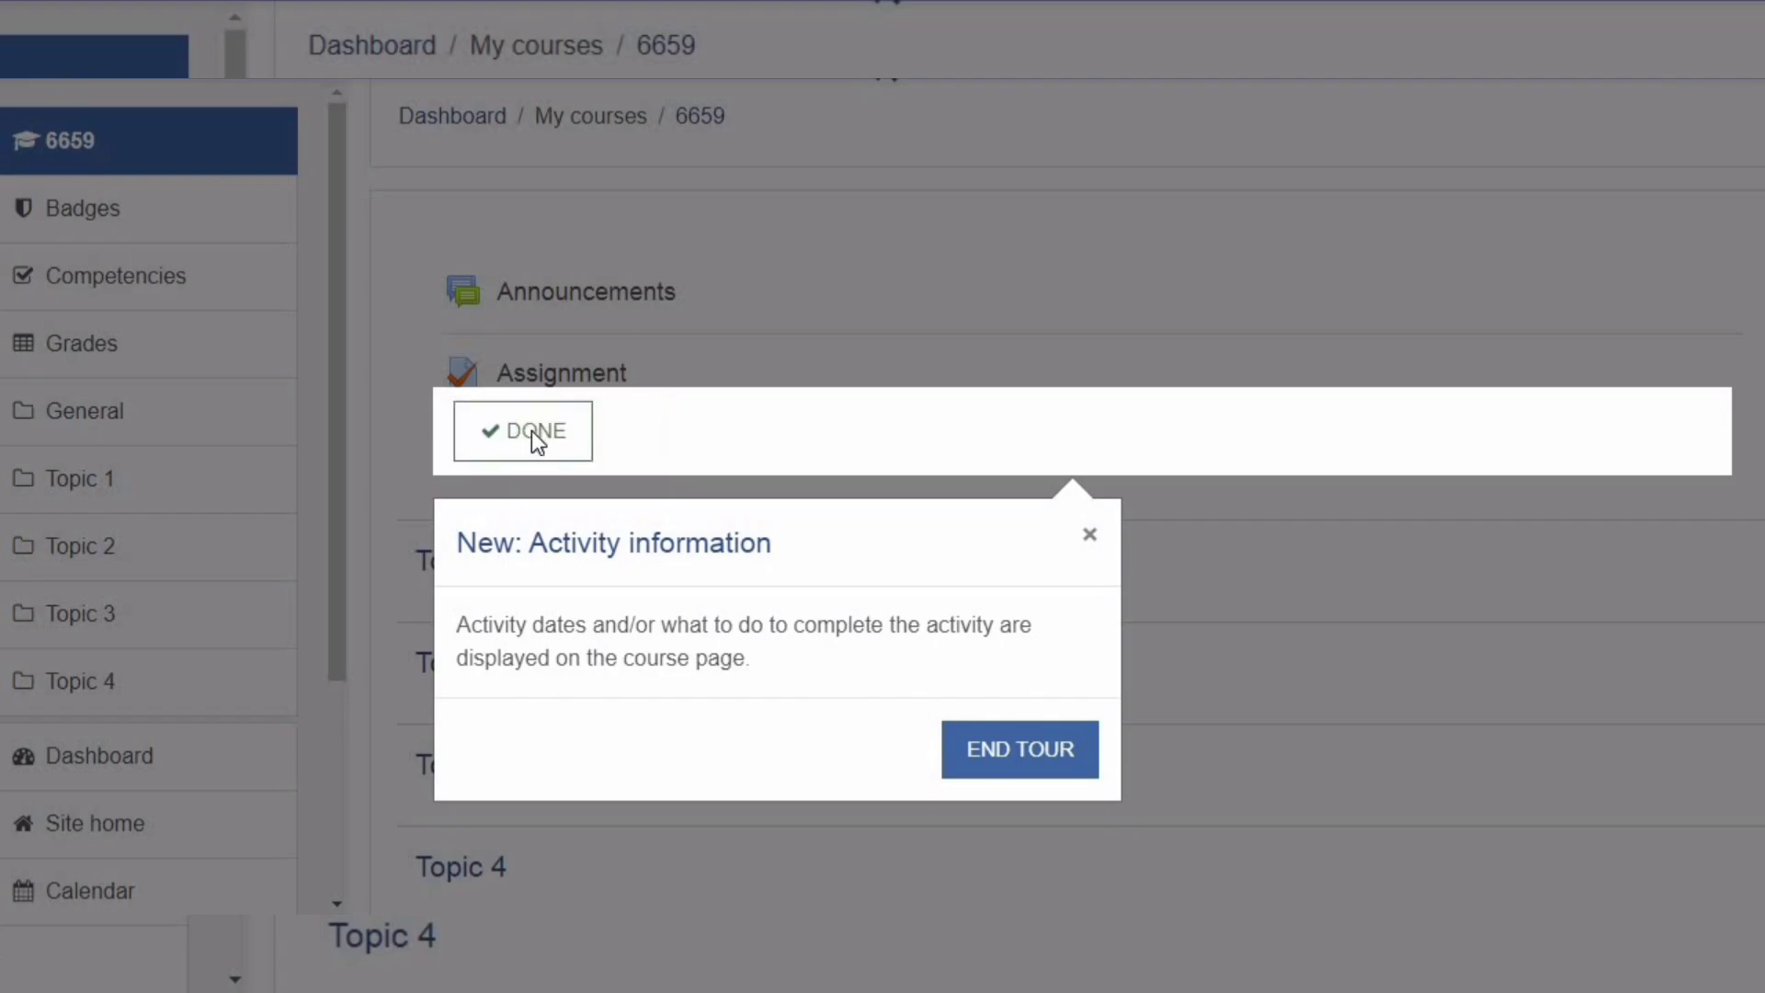
left_click(534, 438)
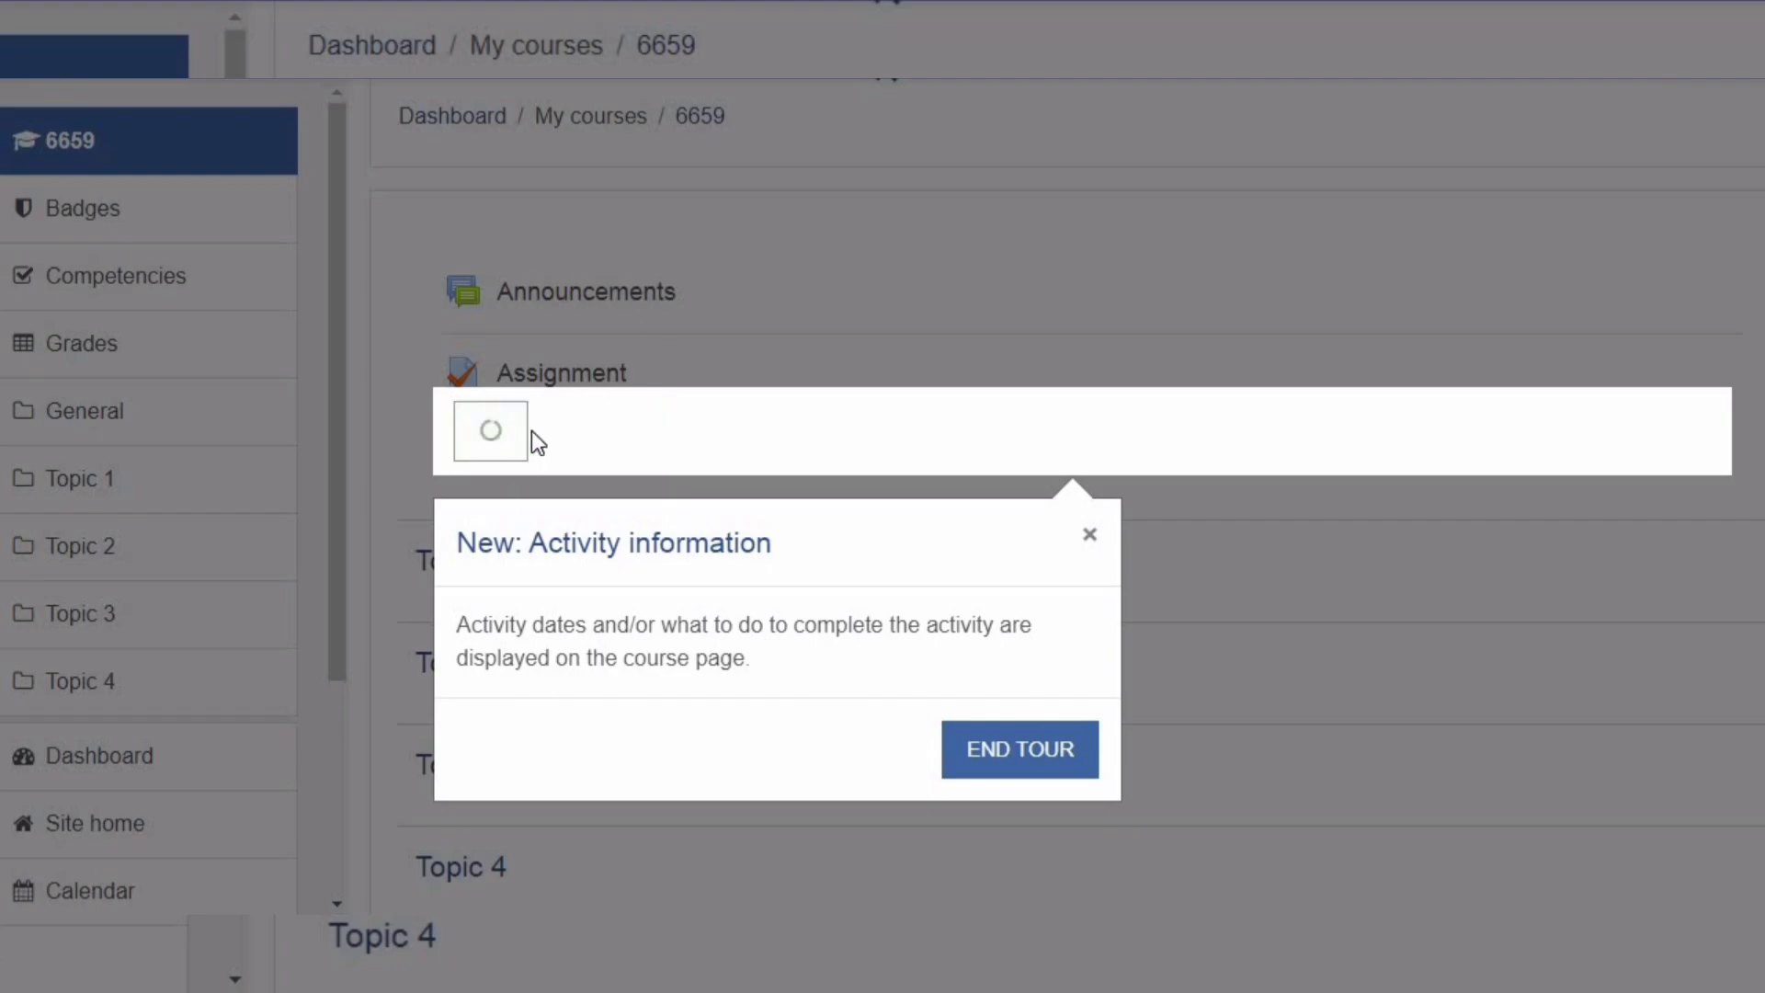
left_click(1100, 541)
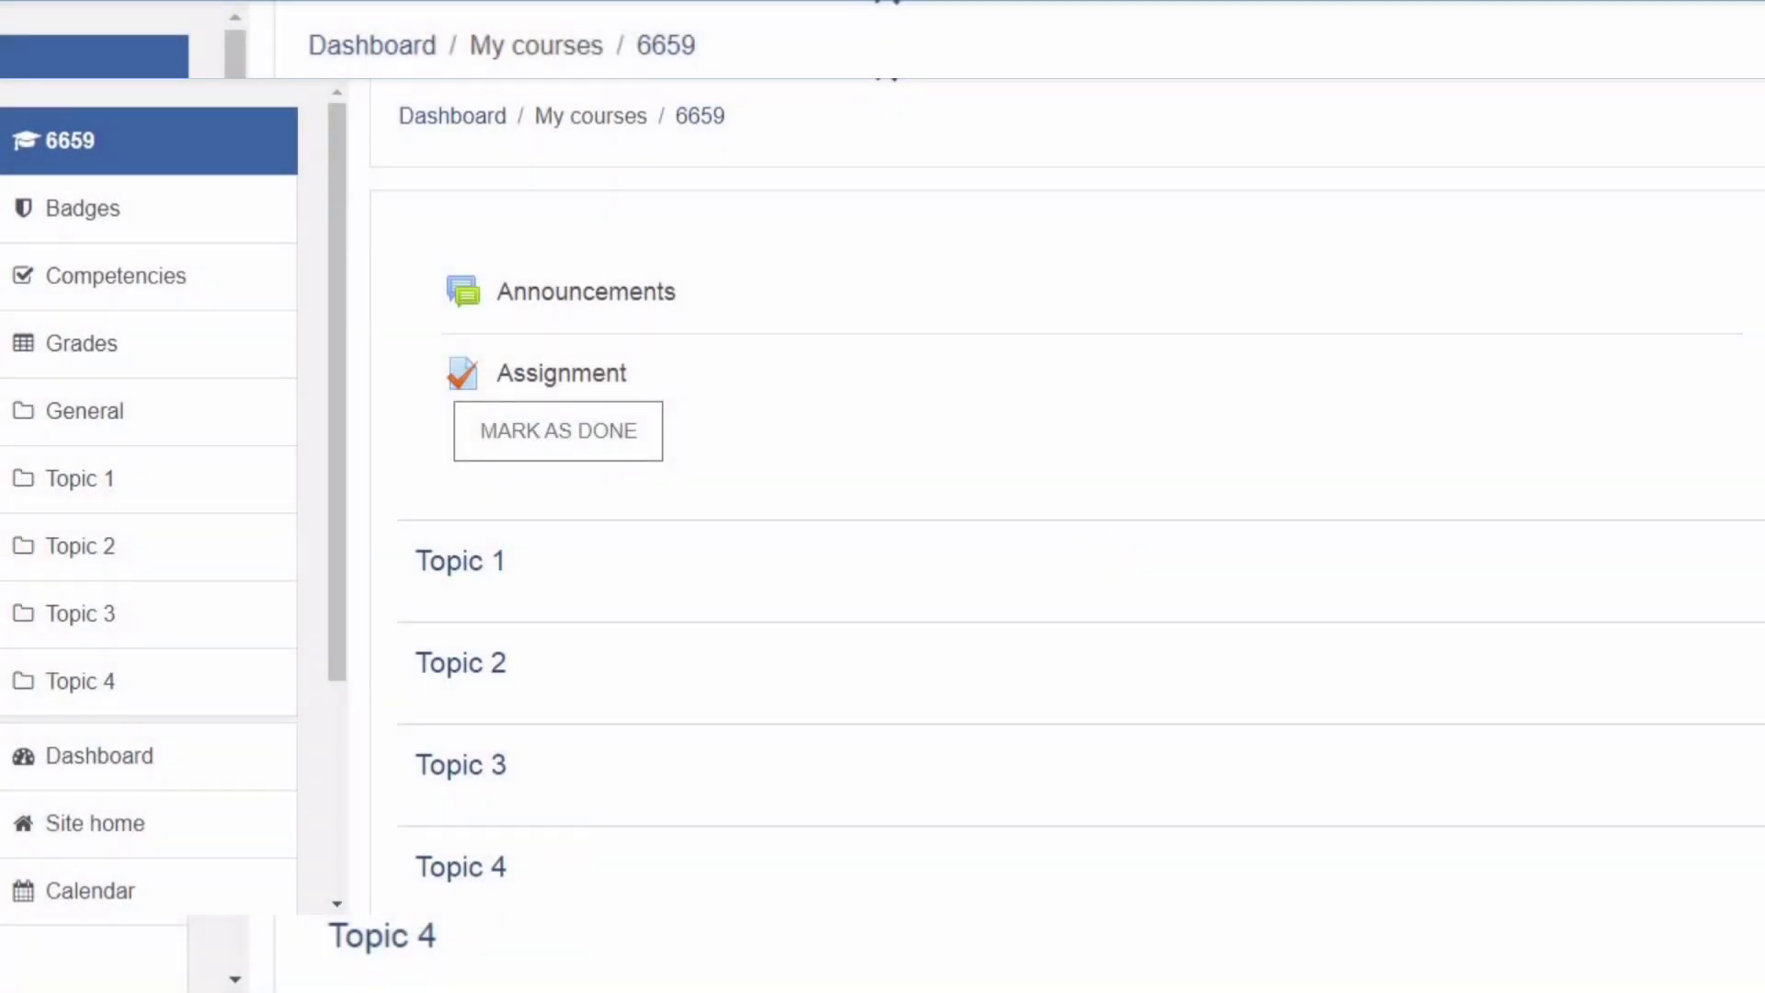
scroll(1020, 551, "down", 5)
scroll(1022, 551, "up", 10)
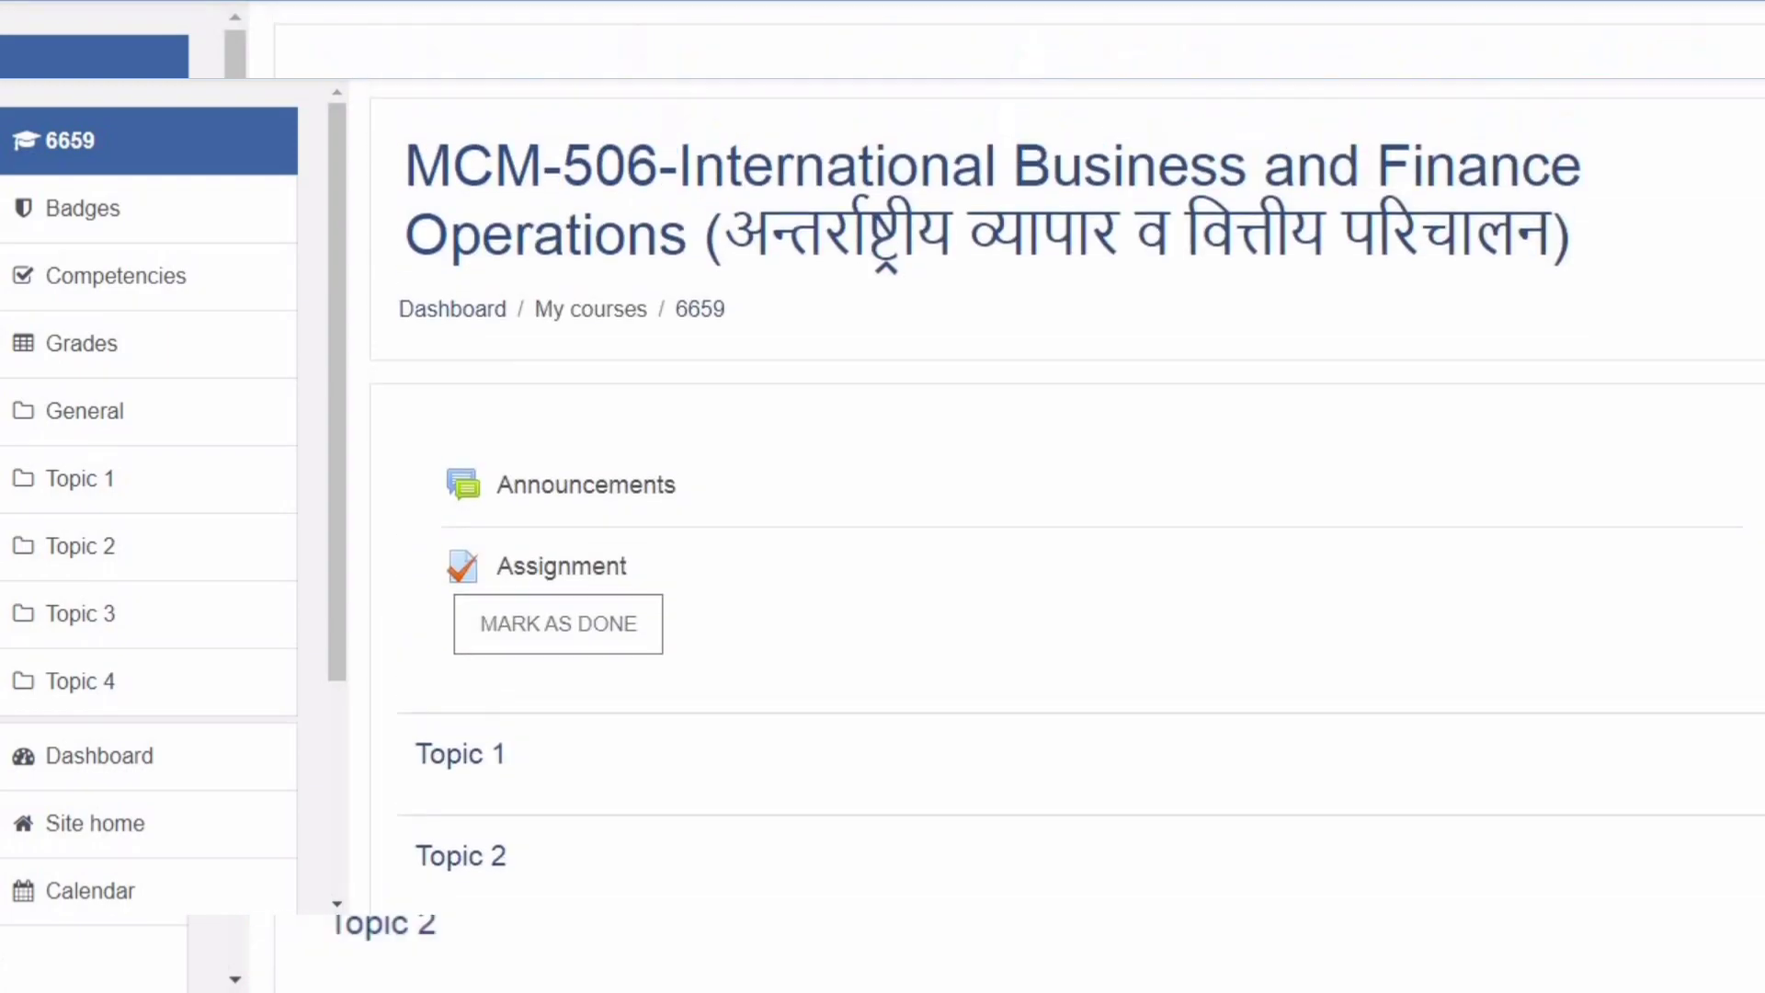
scroll(1020, 552, "up", 2)
scroll(1384, 318, "down", 1)
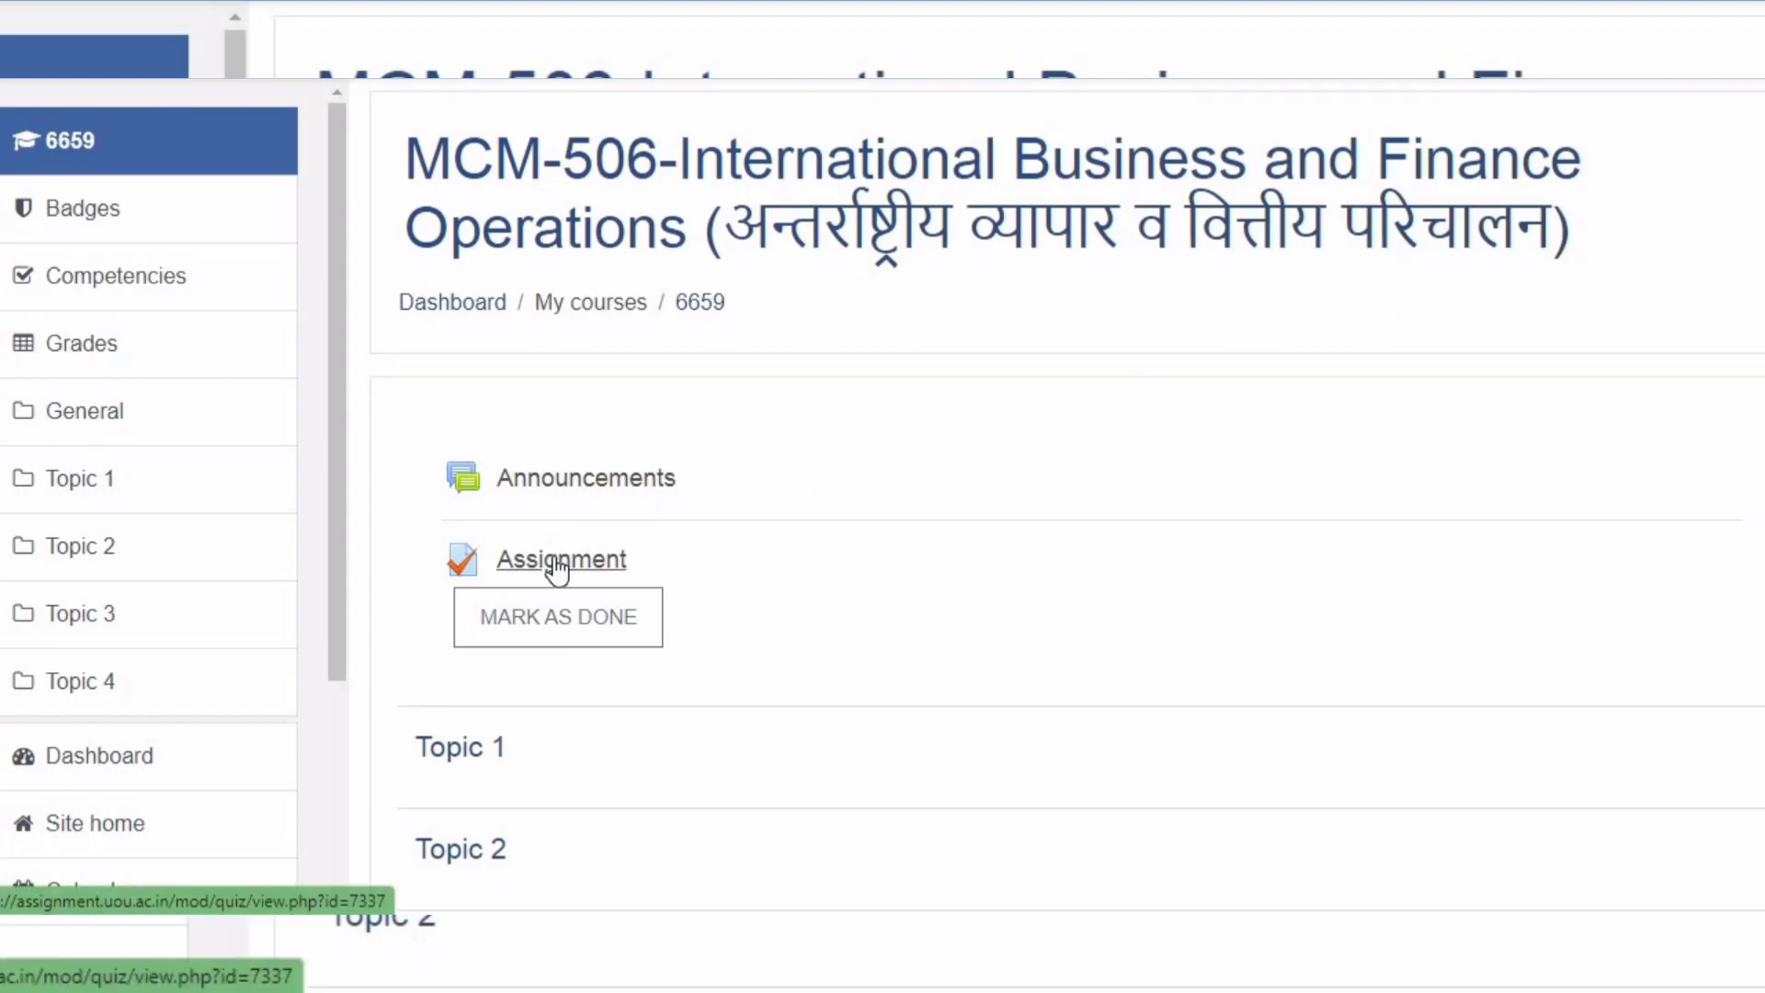
Step: Reopen the MCM-506 Assignment quiz page and close its Activity information tour
left_click(559, 572)
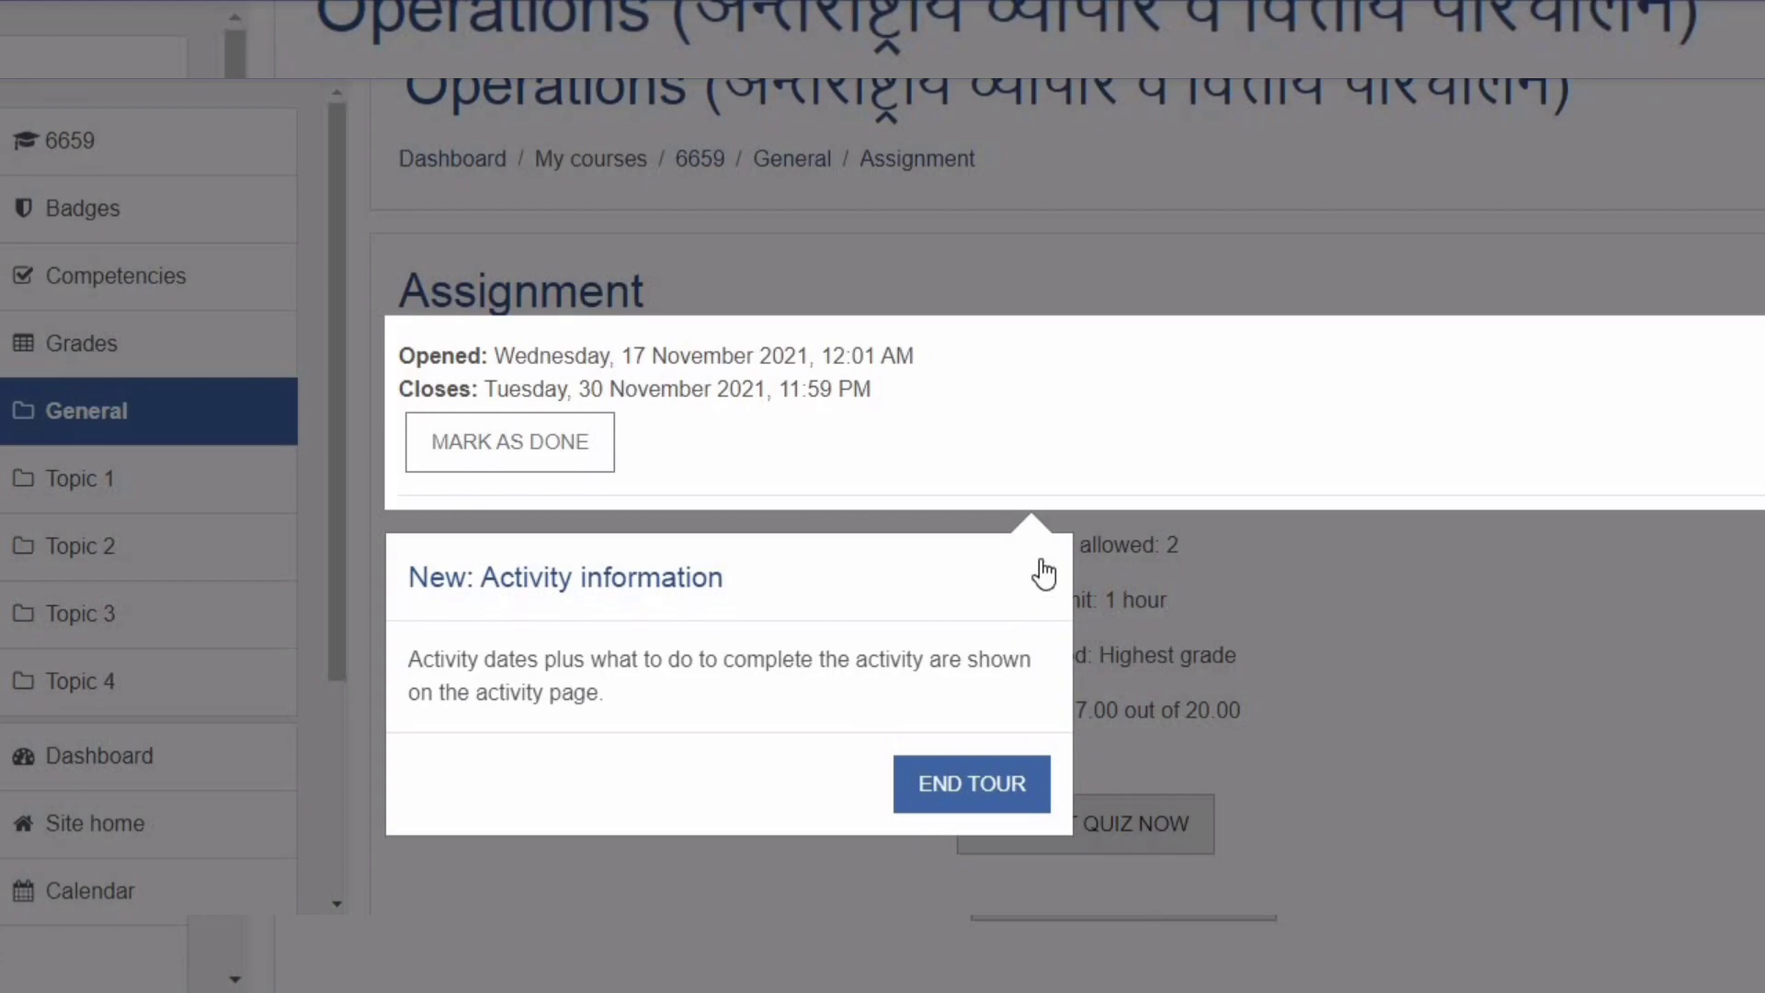
left_click(1042, 569)
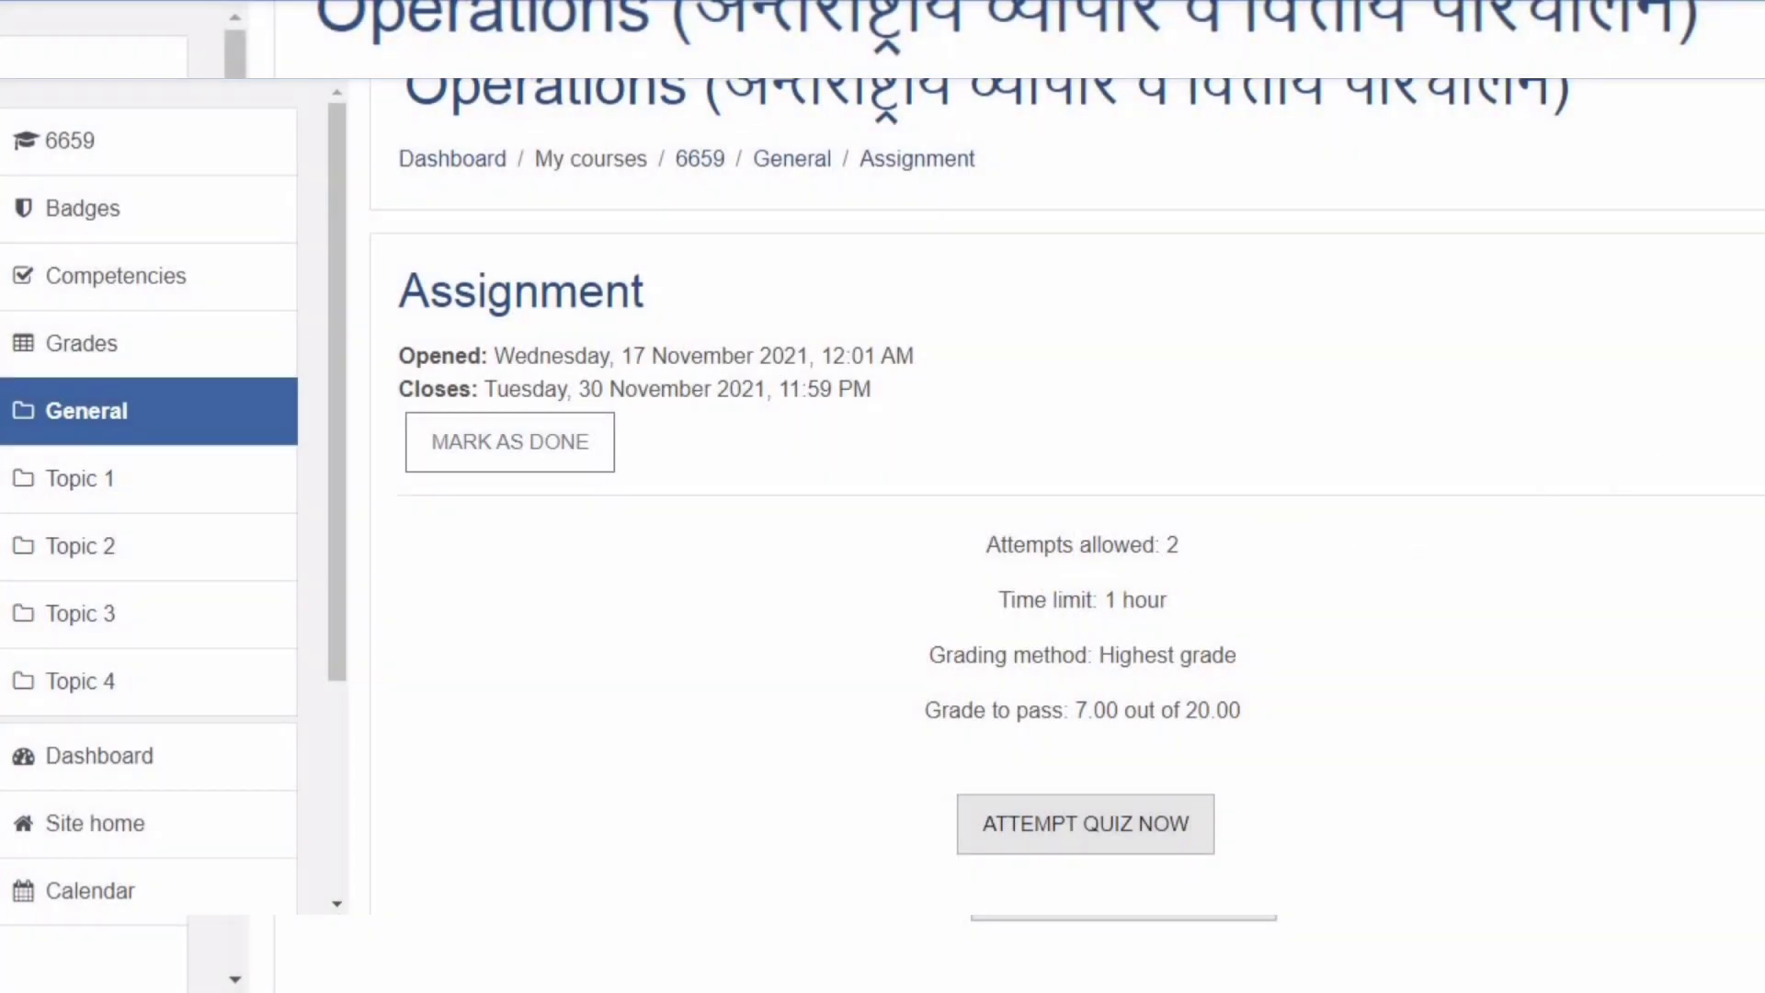
scroll(1035, 551, "down", 2)
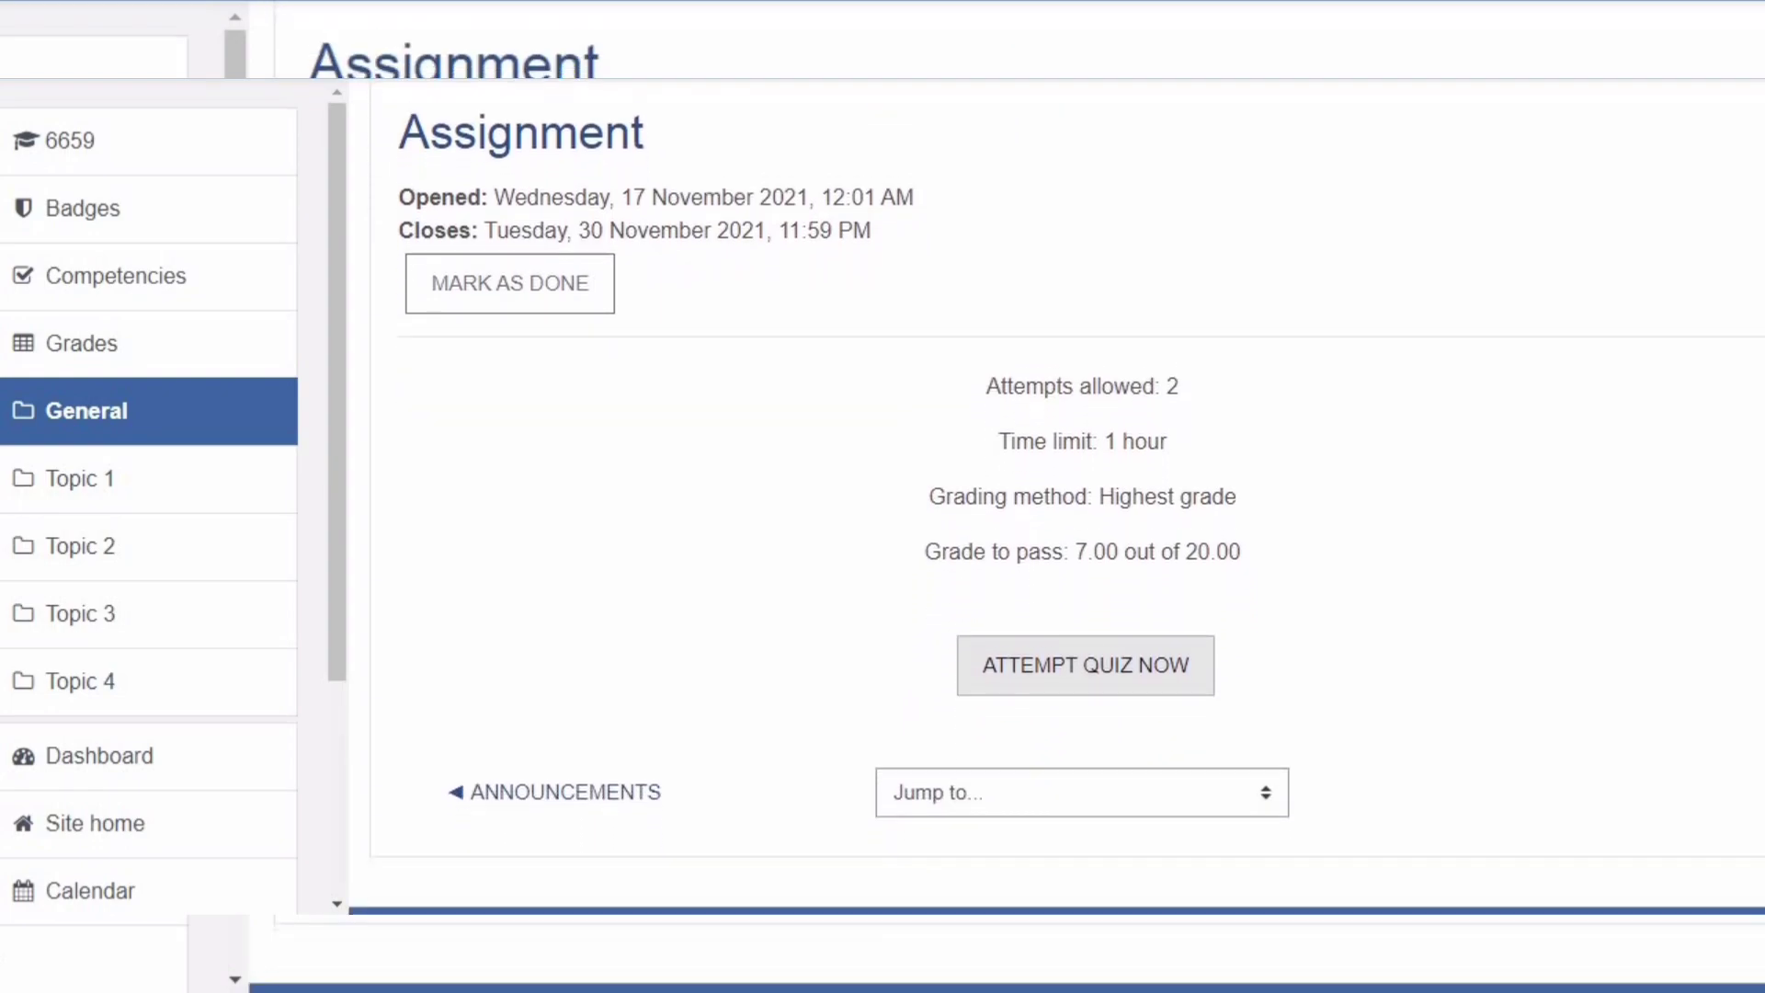